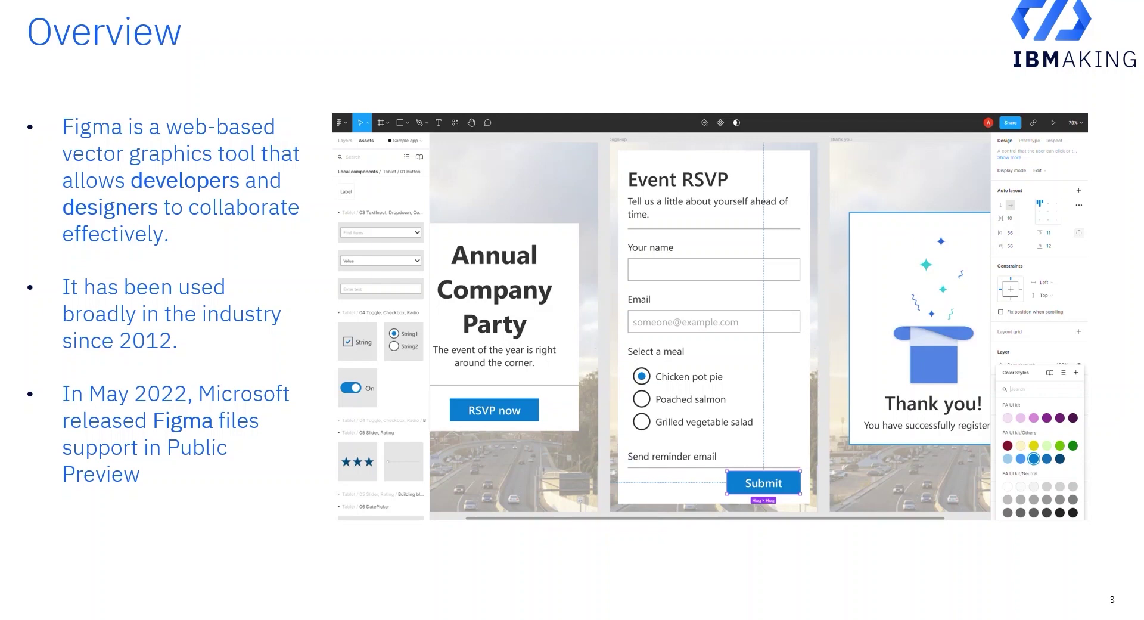
Step: Leave the Overview slide and switch to the Figma Community page for the Power Apps UI kit
key("alt+Tab")
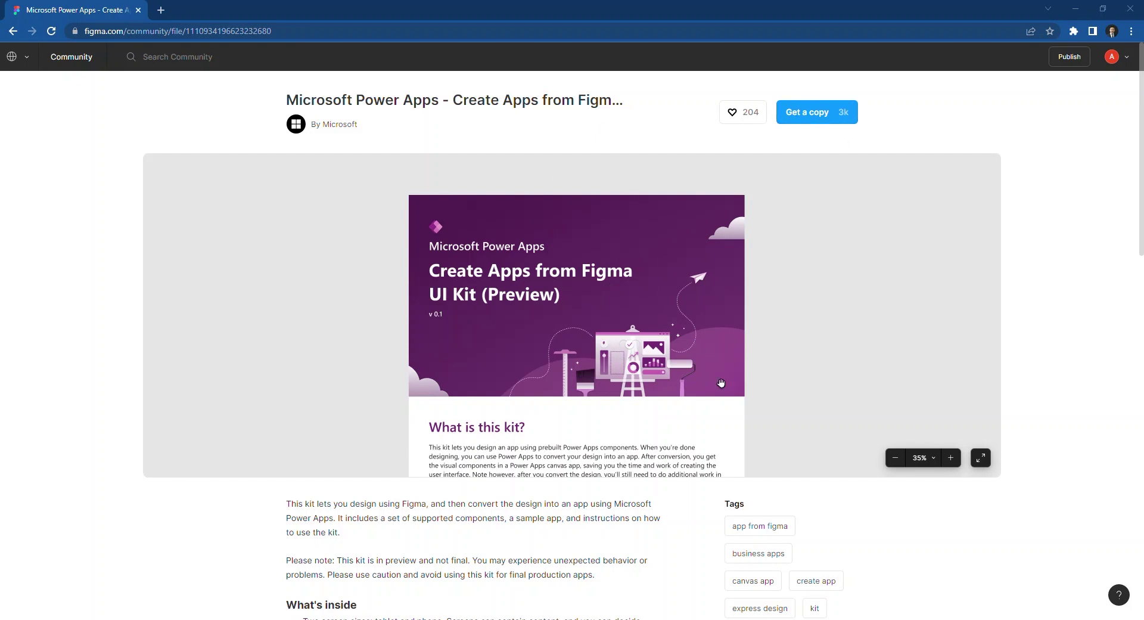
Step: Get a copy of the 'Create Apps from Figma UI Kit (Preview)' file into Drafts
left_click(816, 113)
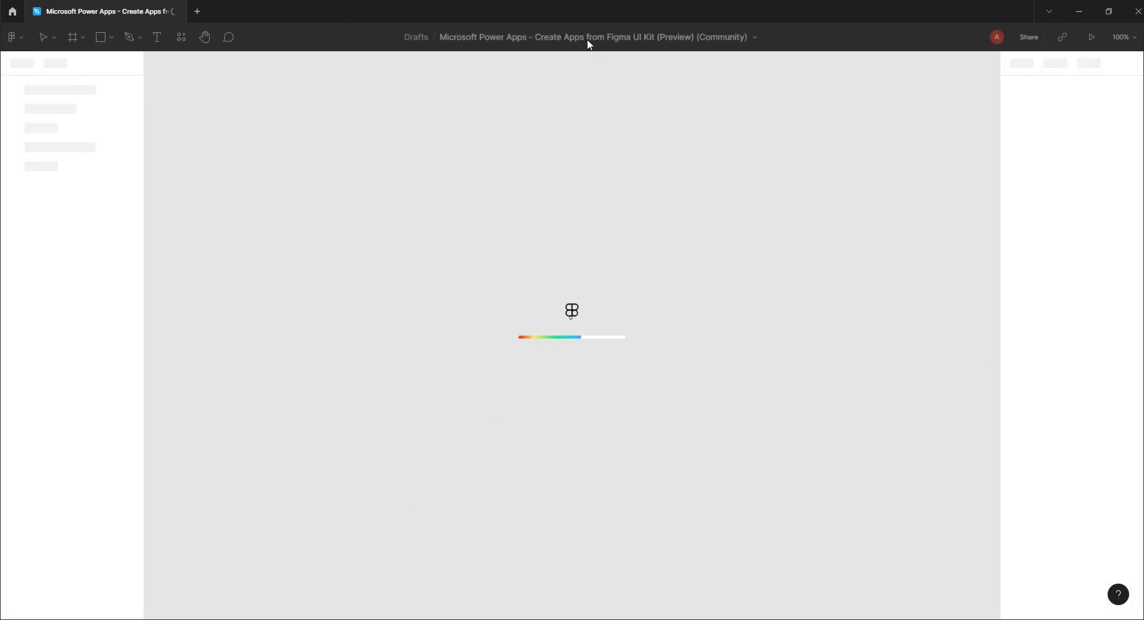
Step: Change the copied draft's file title to 'MyFigmaTest'
left_click(543, 35)
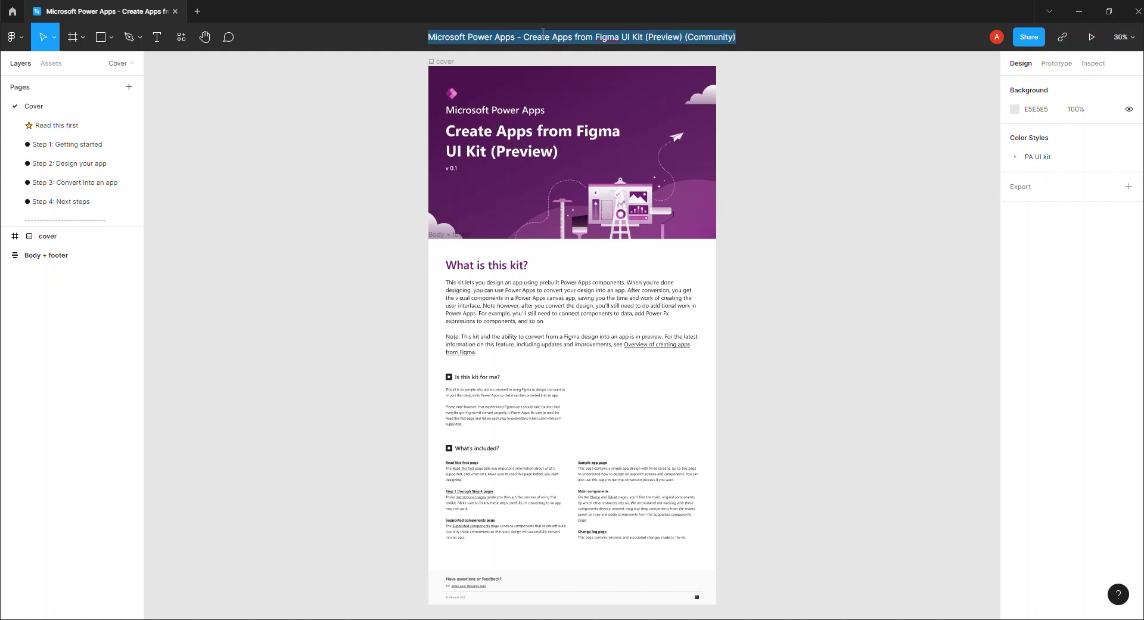
type("MyFigm")
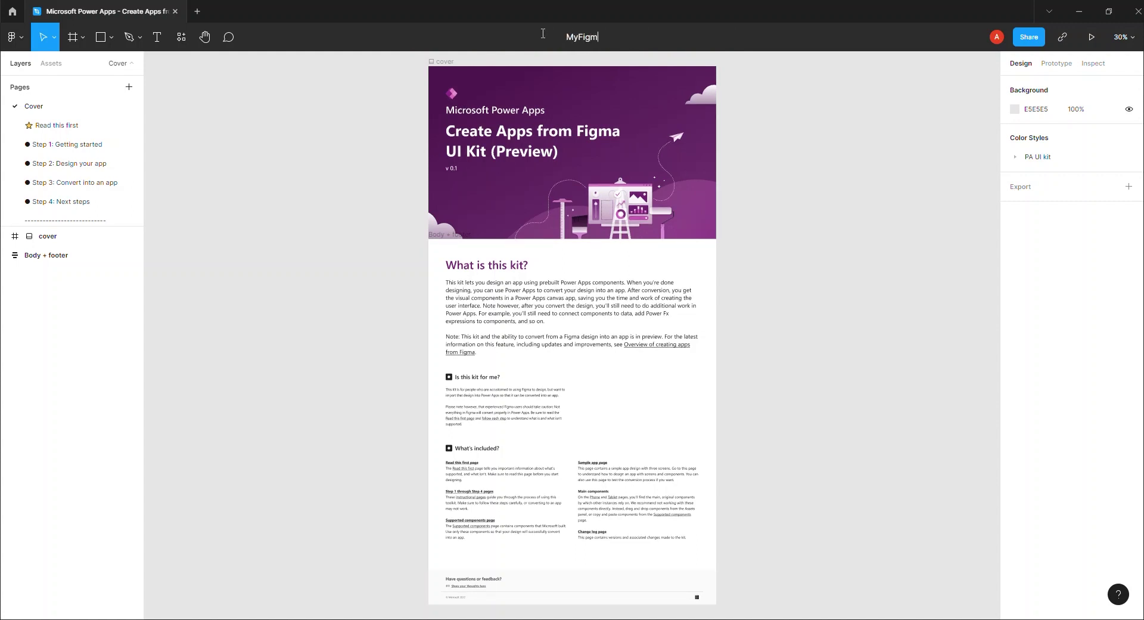
type("aTest")
left_click(393, 157)
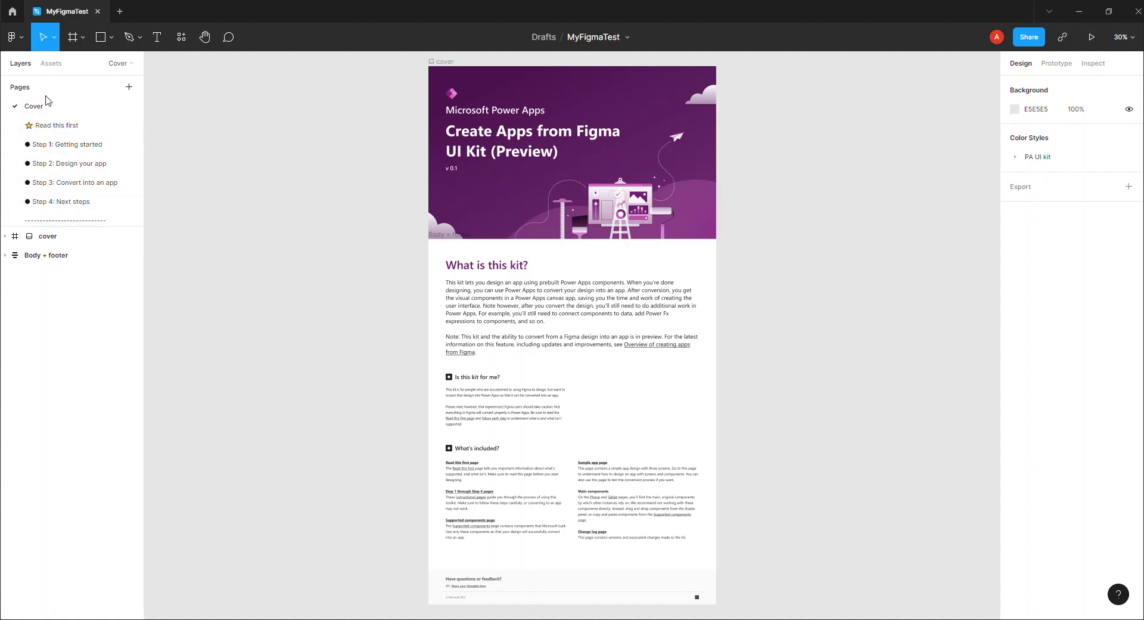
Step: Add a new page named 'SamplePowerAppTablet'
left_click(129, 88)
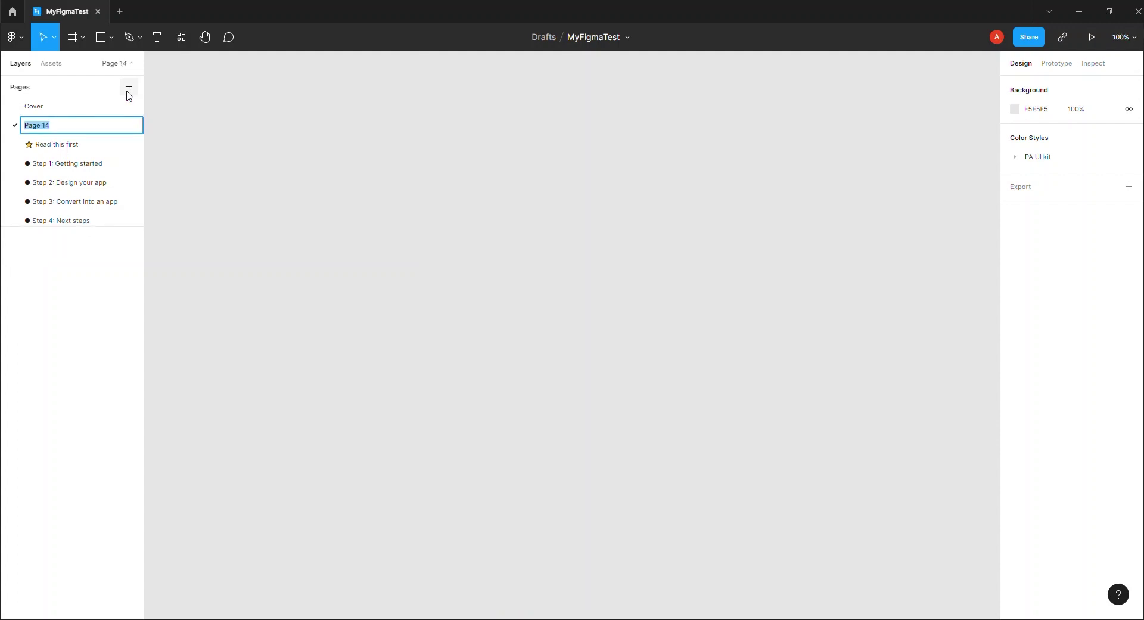
type("SamplePowerAppTablet")
left_click(276, 146)
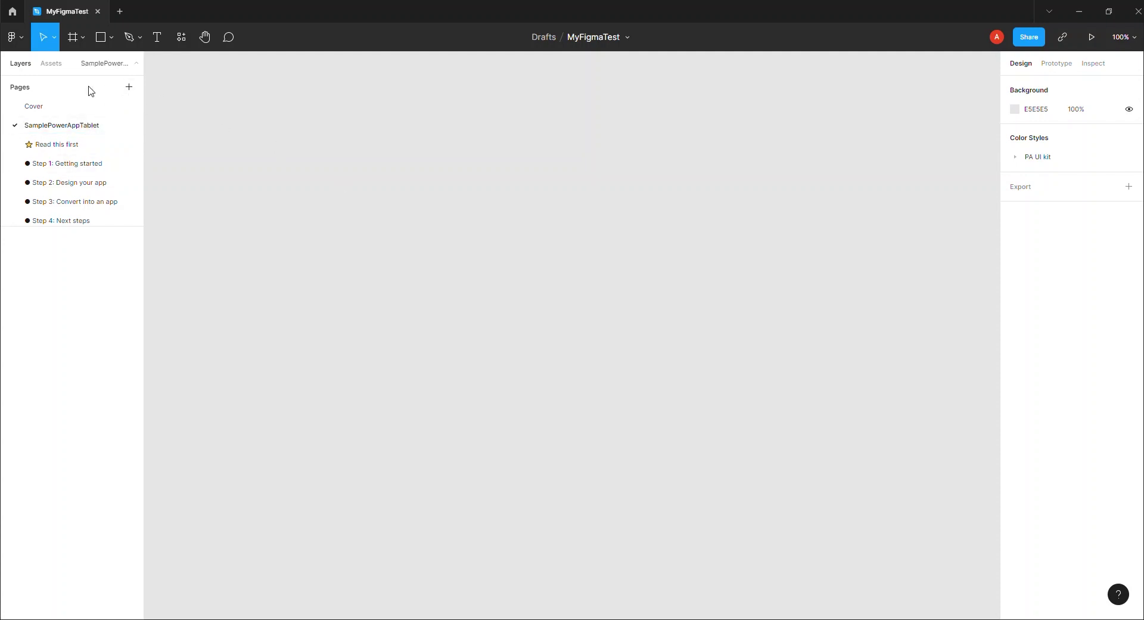
Step: Place the 1366x768 Tablet screen component from the kit's assets onto the page canvas
left_click(51, 64)
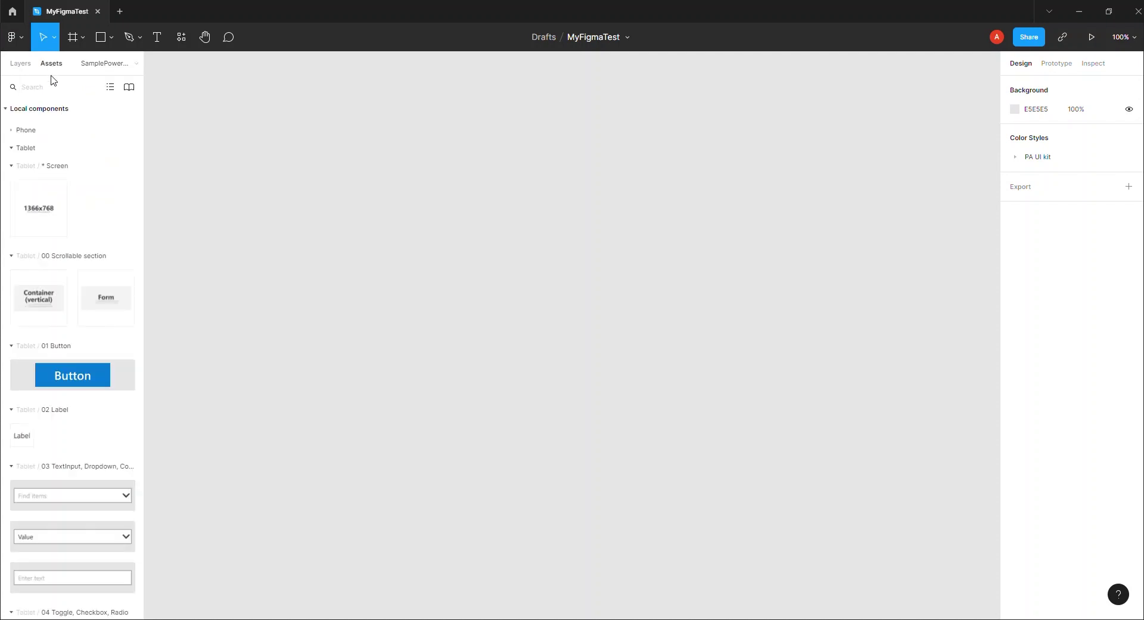
left_click(11, 148)
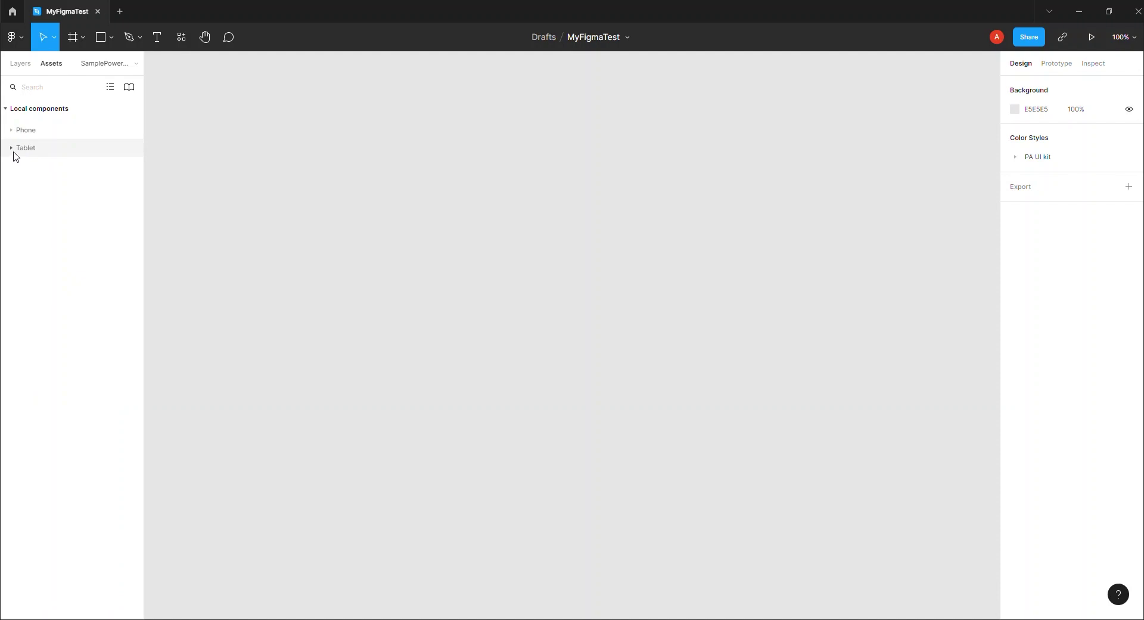
left_click(13, 152)
left_click_drag(43, 219, 445, 276)
key("shift+2")
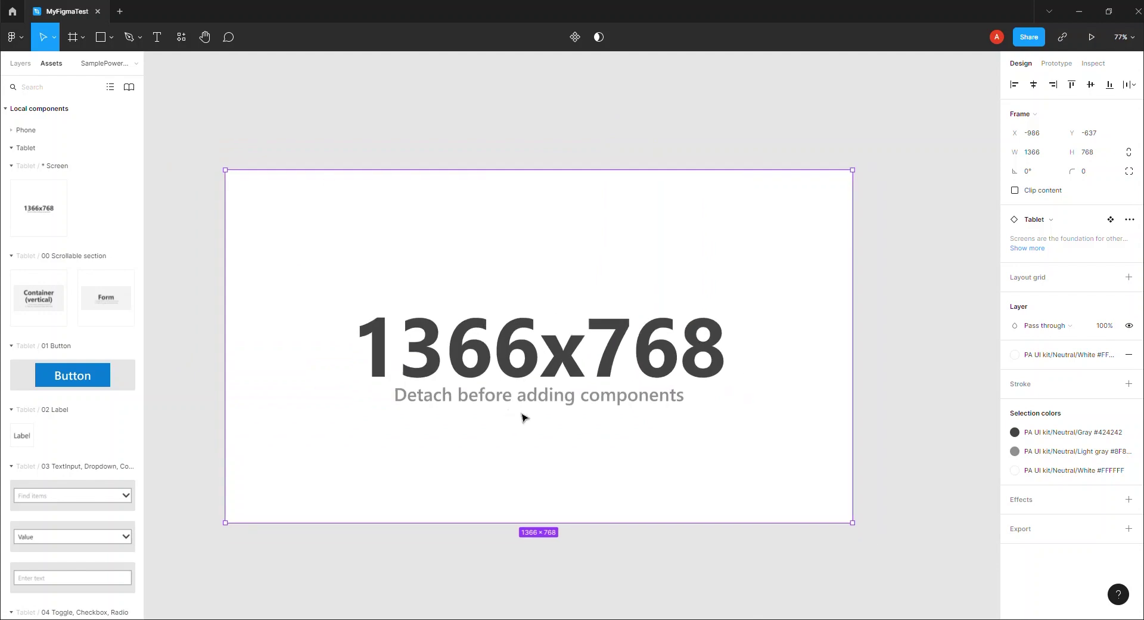
Step: Detach the Tablet screen instance and delete its 1366x768 placeholder text
right_click(553, 377)
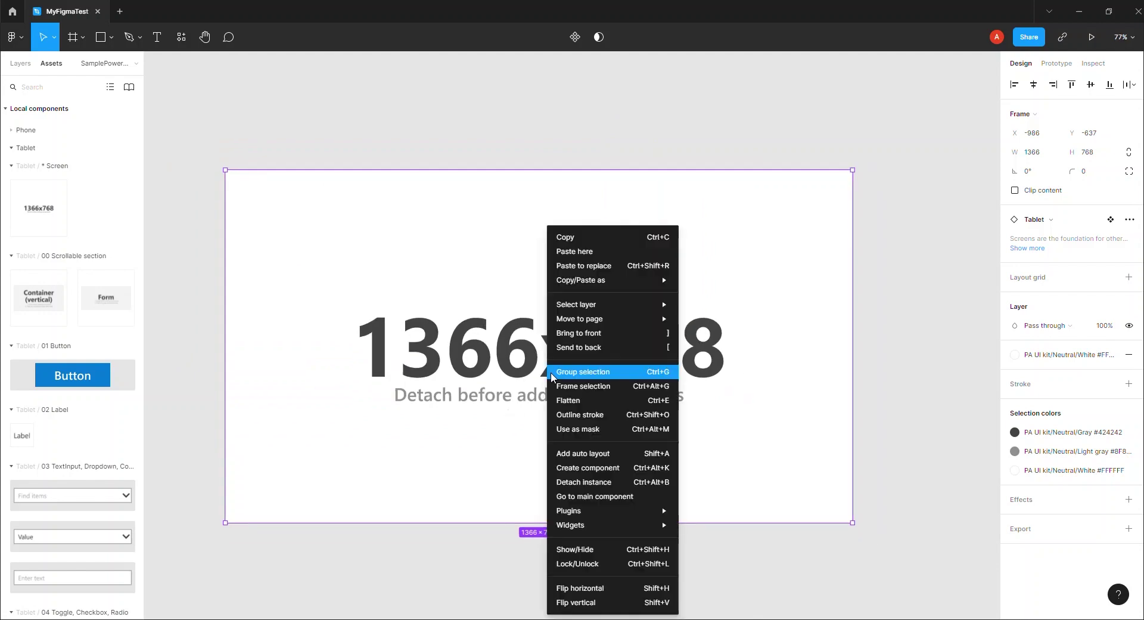
left_click(623, 482)
left_click(568, 360)
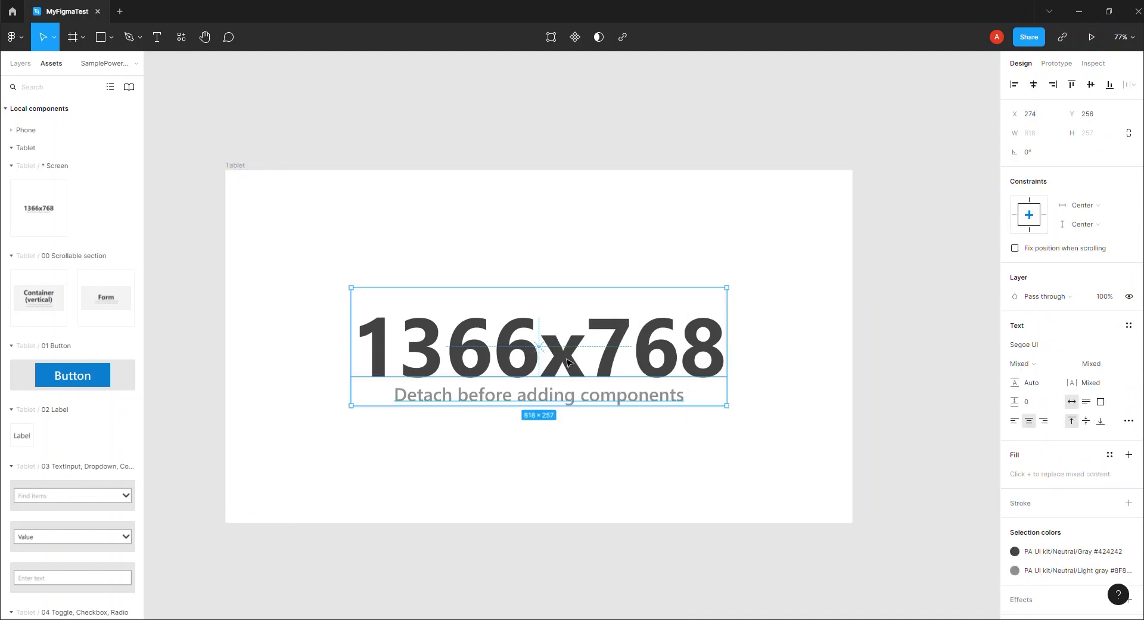
key("Delete")
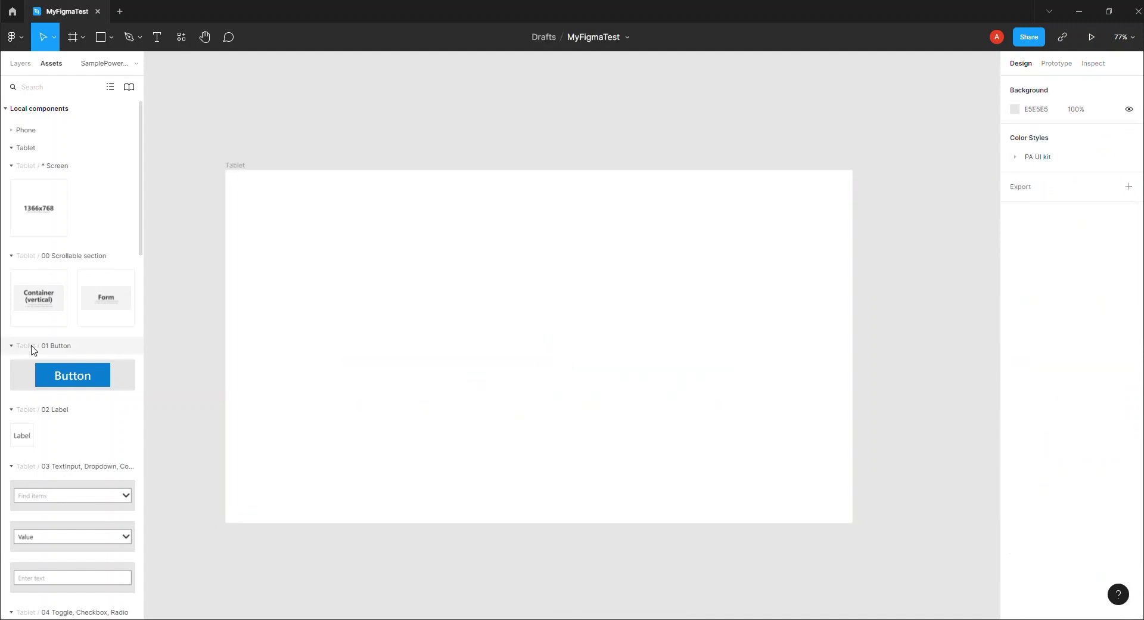
Step: Draw a 1366x105 header rectangle across the top of the screen
left_click(99, 39)
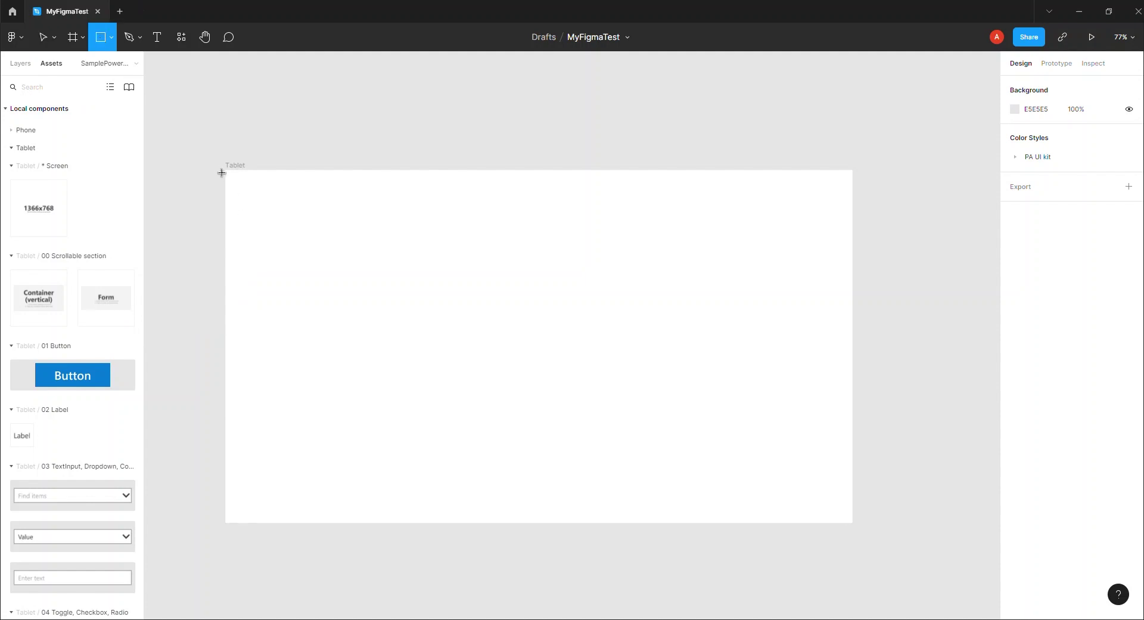
left_click_drag(225, 172, 853, 220)
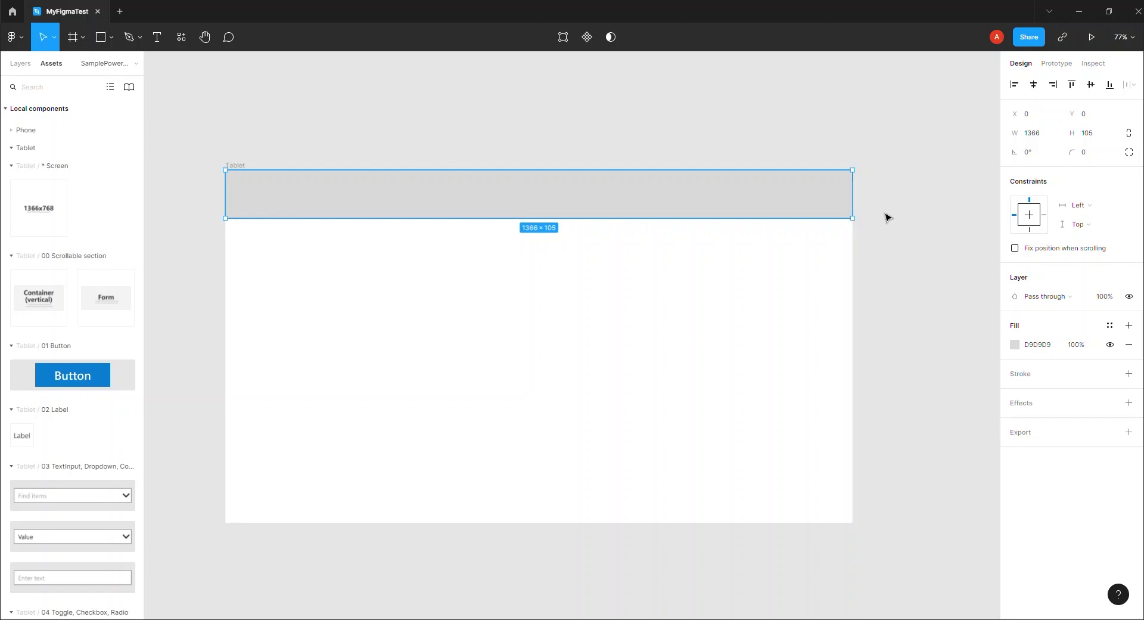
left_click(267, 552)
Step: Drop the IBMAKING logo image file onto the Tablet screen
mouse_move(274, 614)
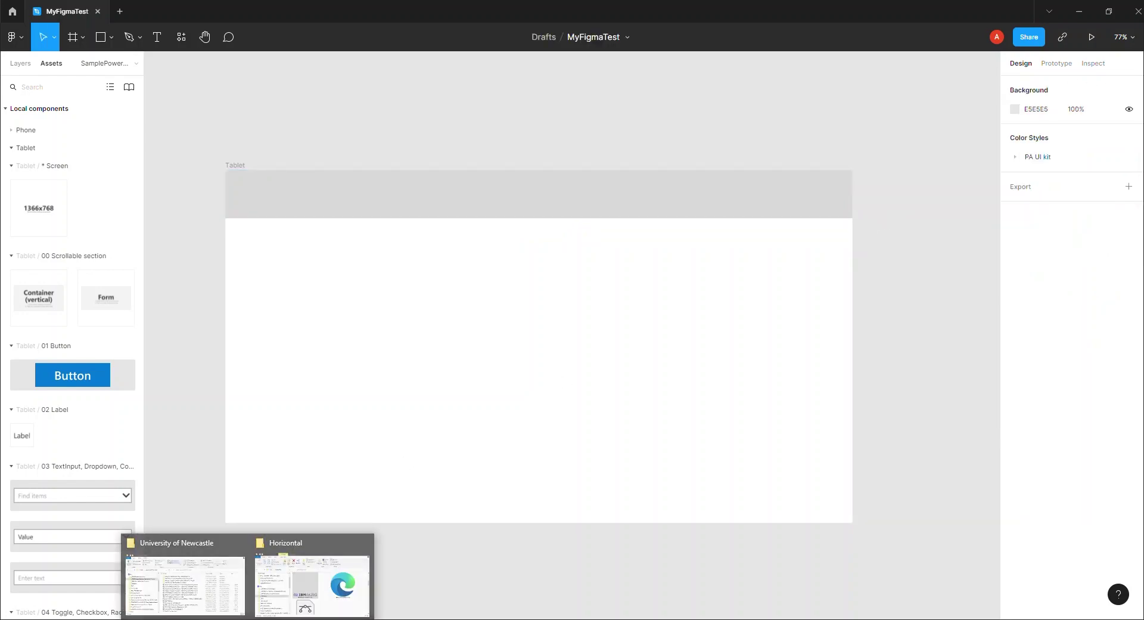
left_click(303, 582)
left_click_drag(1125, 320, 429, 255)
left_click_drag(525, 281, 525, 289)
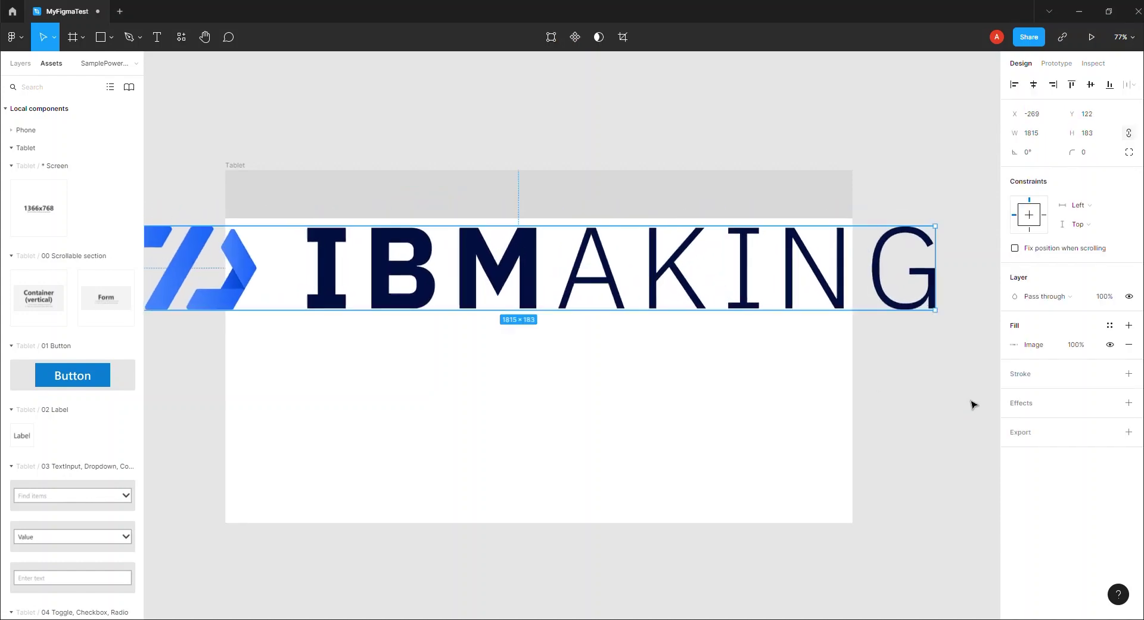
Step: Set the logo's image fill to Fit and shrink it to 635x81 at X 27, Y 12 in the header
left_click(1011, 347)
left_click(887, 356)
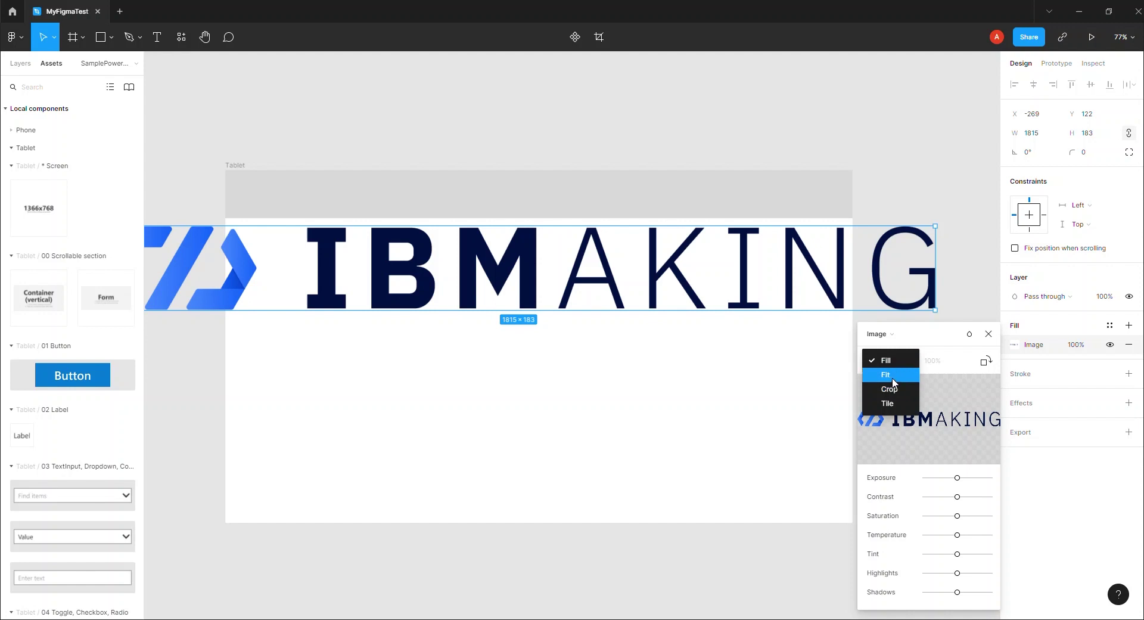
left_click(886, 374)
left_click_drag(935, 226, 394, 273)
left_click_drag(320, 303, 454, 203)
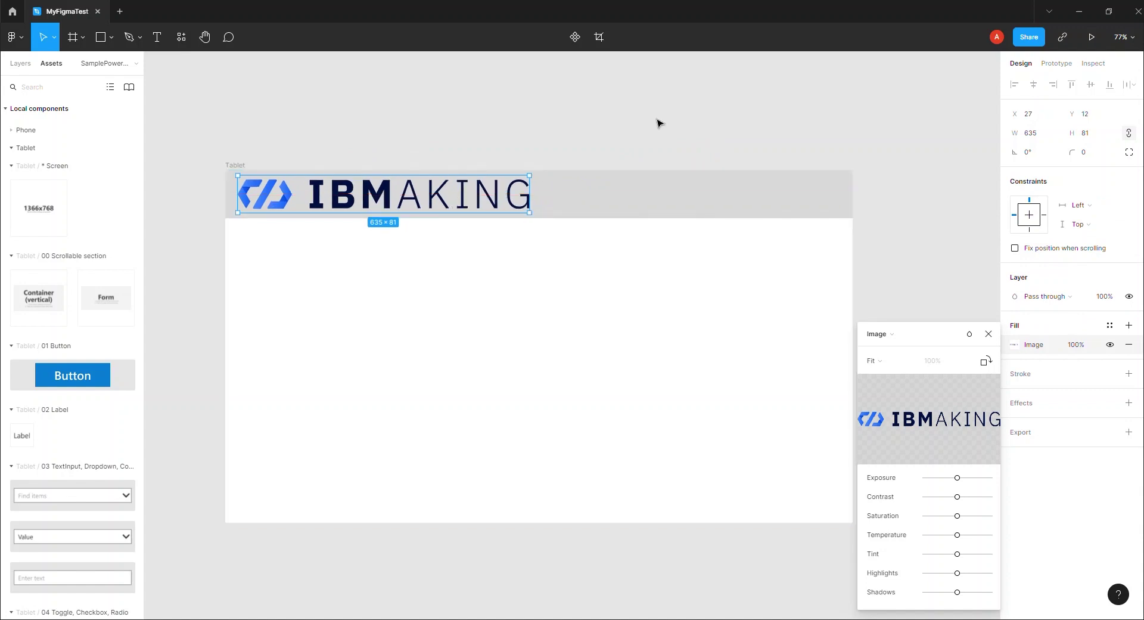
left_click(989, 333)
left_click(929, 399)
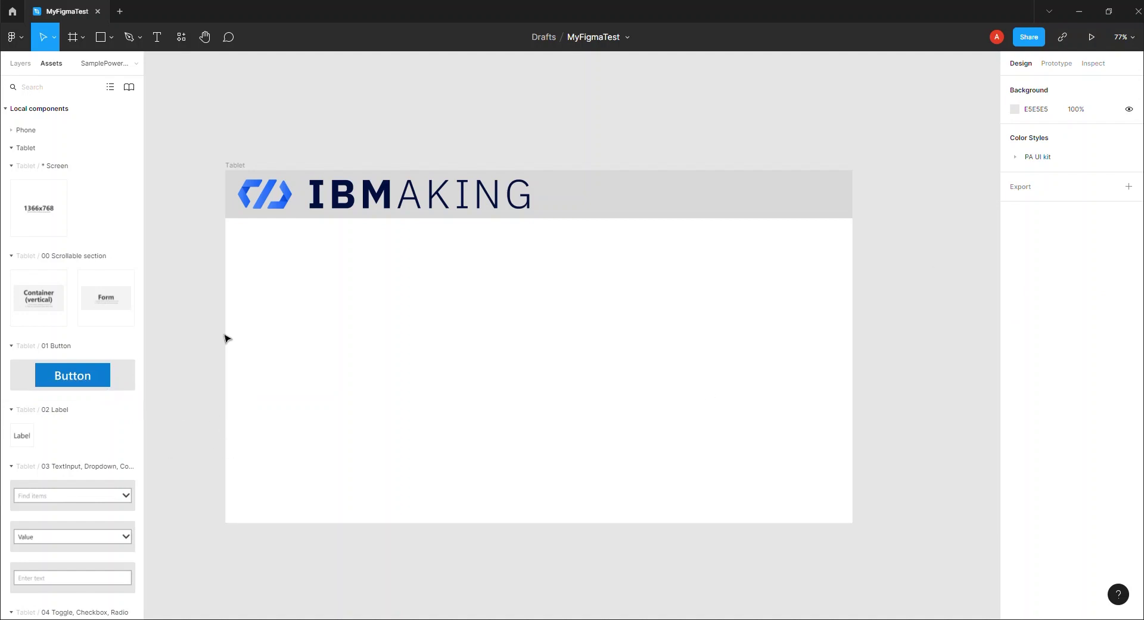
left_click(239, 170)
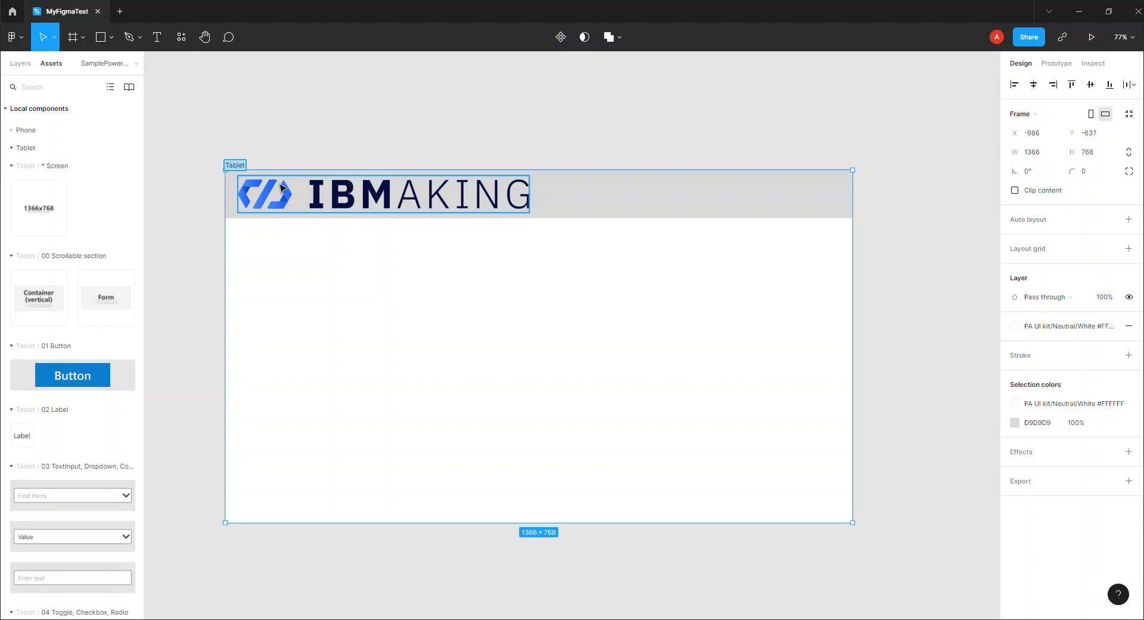
Step: Rename the Tablet screen frame to 'FirstPage'
key("ctrl+r")
type("FirstPage")
left_click(351, 128)
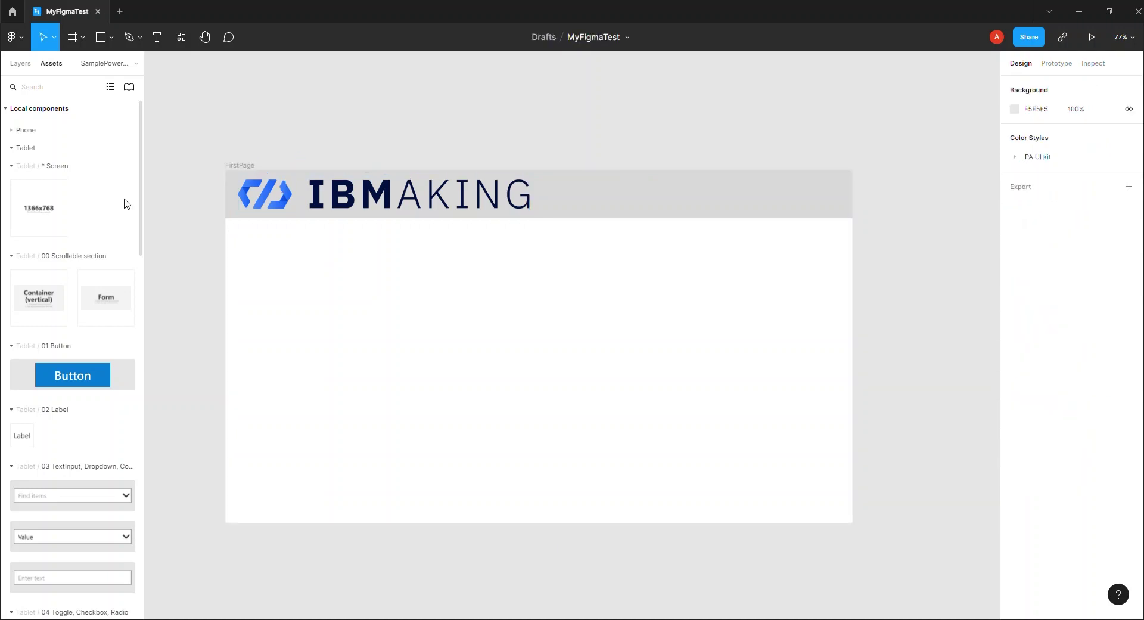
Step: Draw a rectangle filling the body below the header and colour it magenta BB35A4
left_click(103, 42)
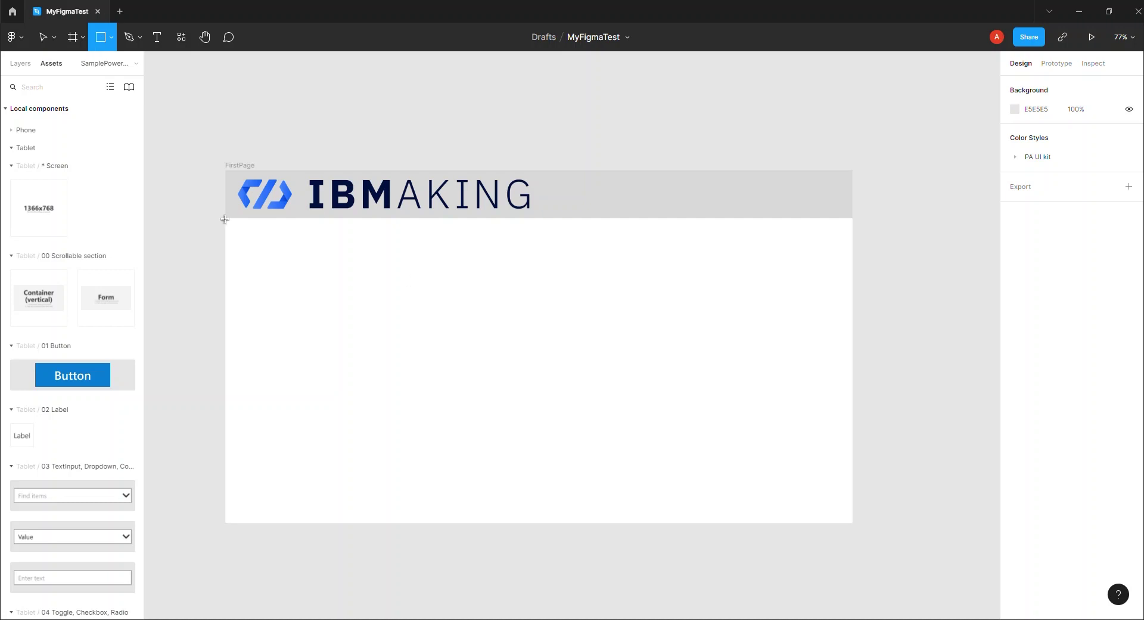
mouse_move(225, 219)
left_mouse_down()
mouse_move(860, 534)
mouse_move(853, 523)
left_mouse_up()
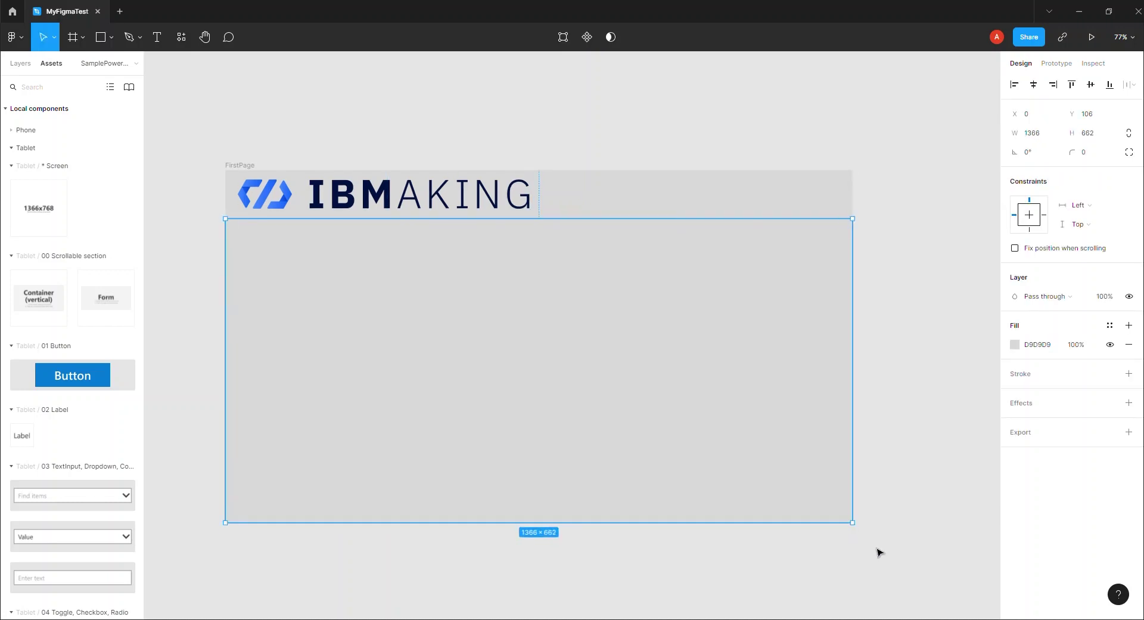
left_click(1015, 345)
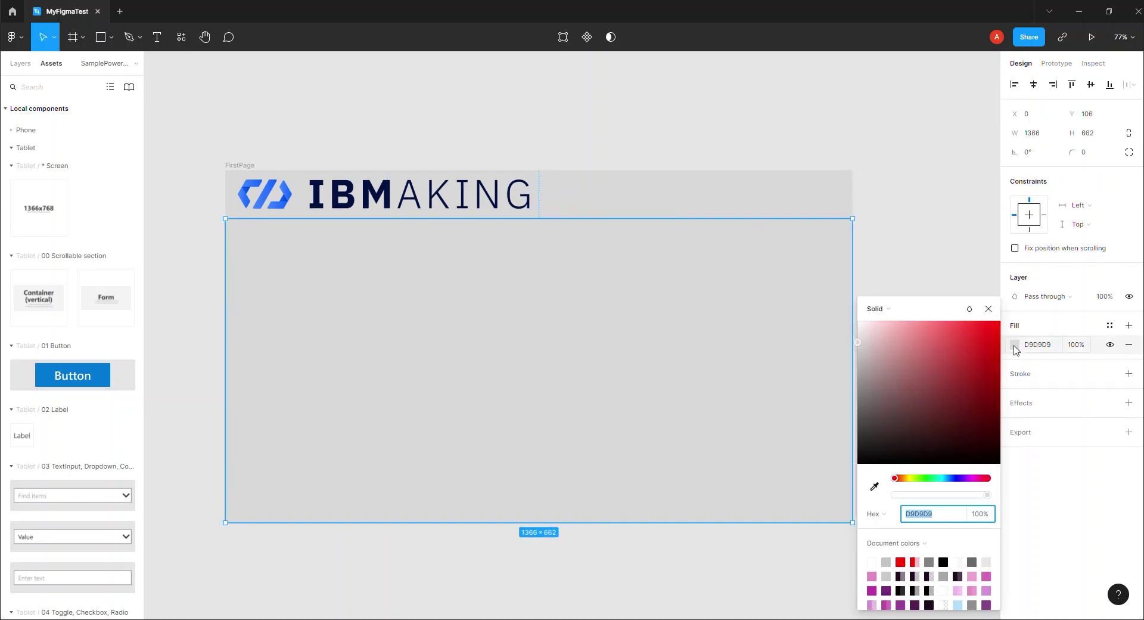
scroll(932, 575, "down", 1)
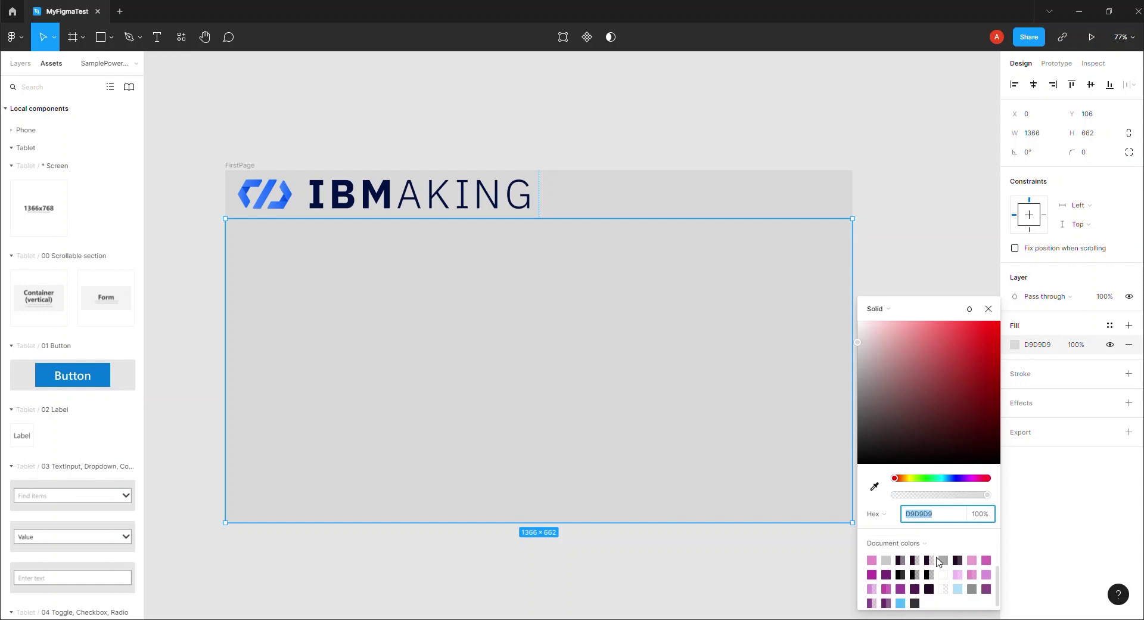
left_click(872, 571)
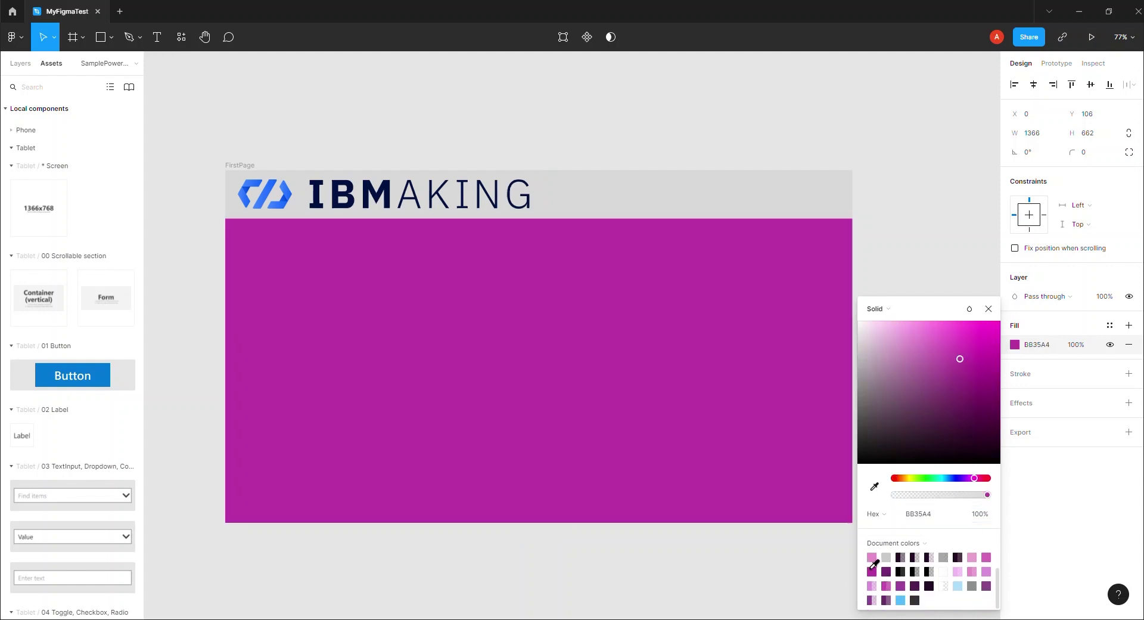
left_click(889, 253)
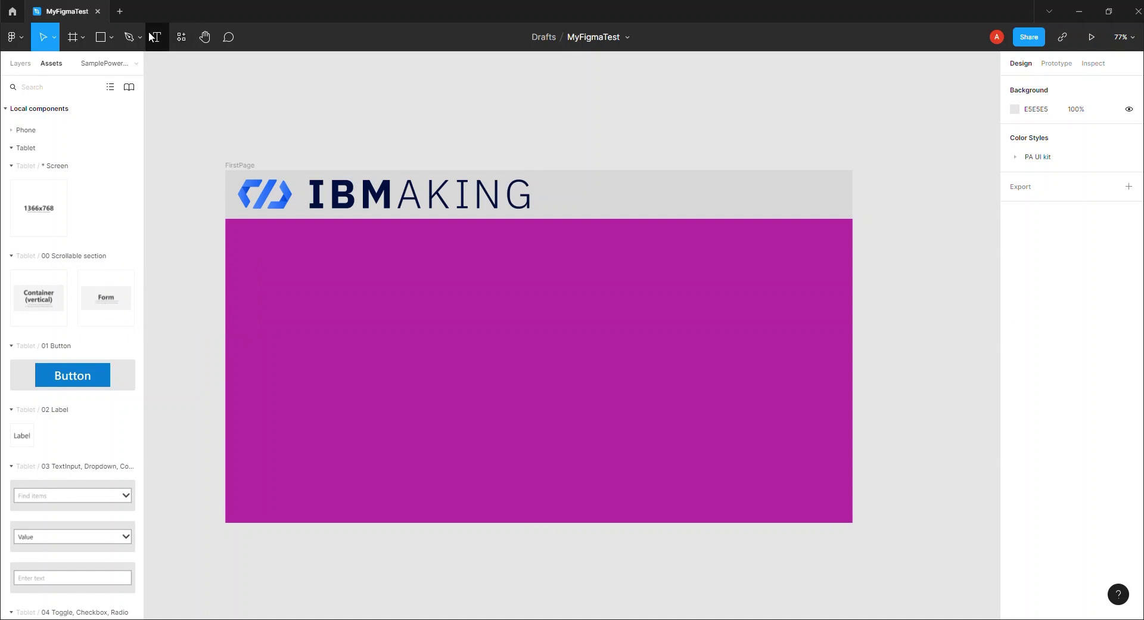
left_click(157, 38)
Step: Add a text box reading 'FREE HUGS' on two lines at font size 280
left_click_drag(342, 268, 681, 371)
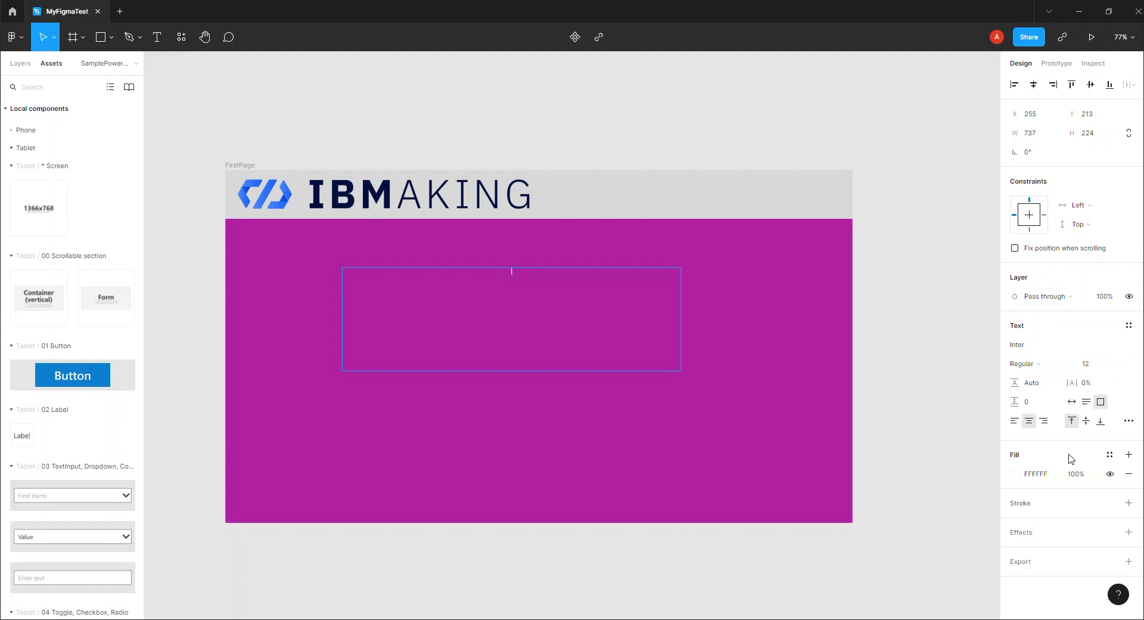
type("FR")
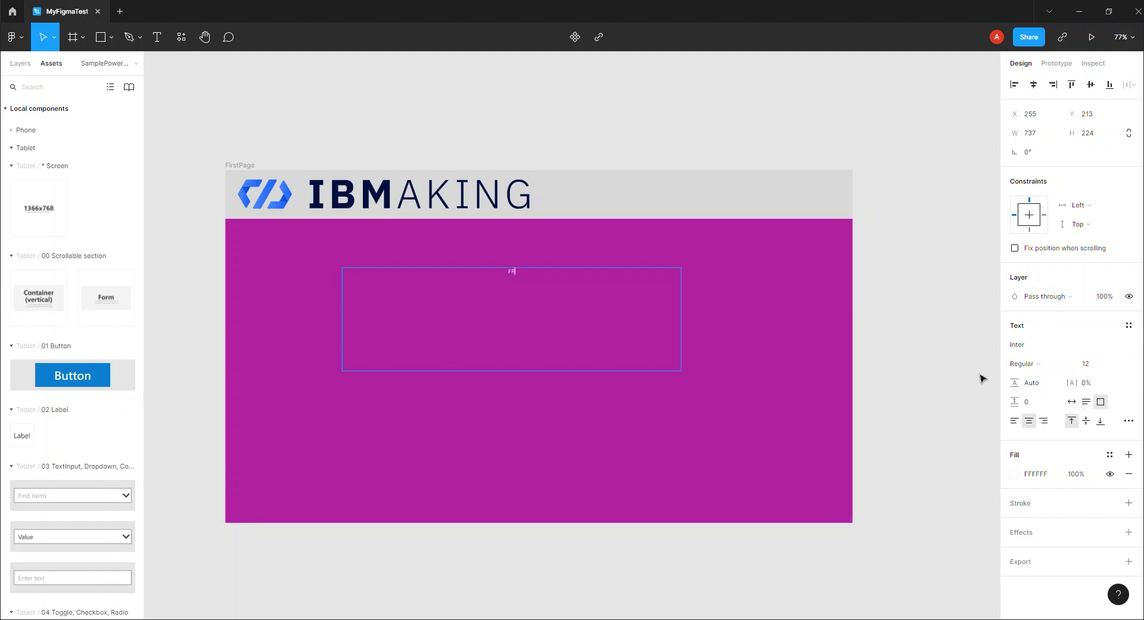
type("EE HUGS")
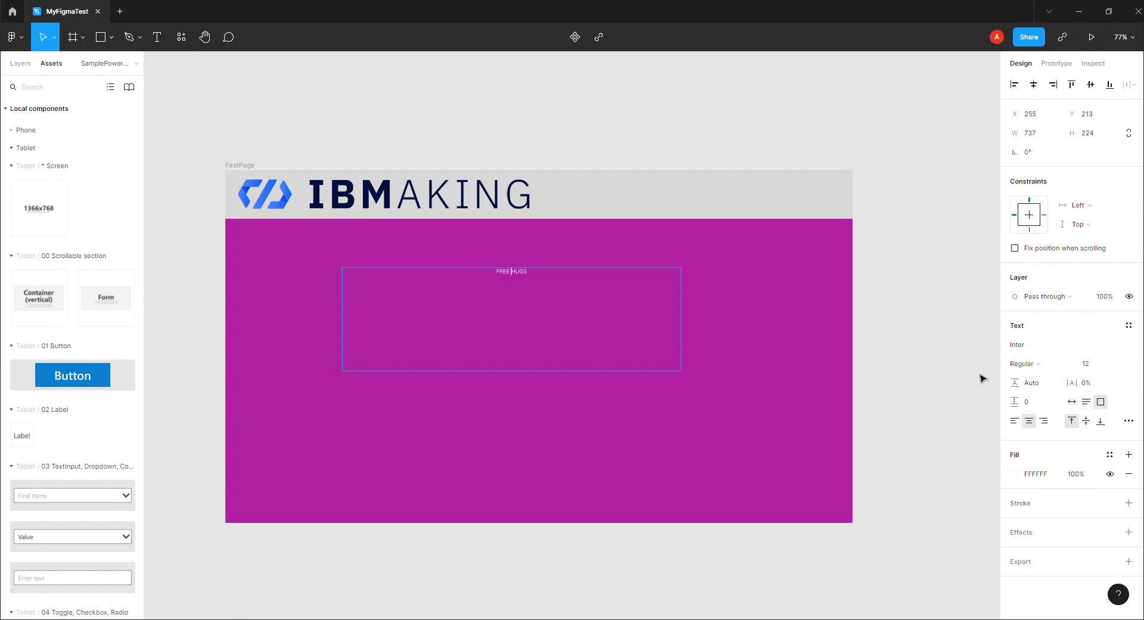
key("Return")
key("ctrl+a")
left_click(1099, 367)
type("280")
key("Return")
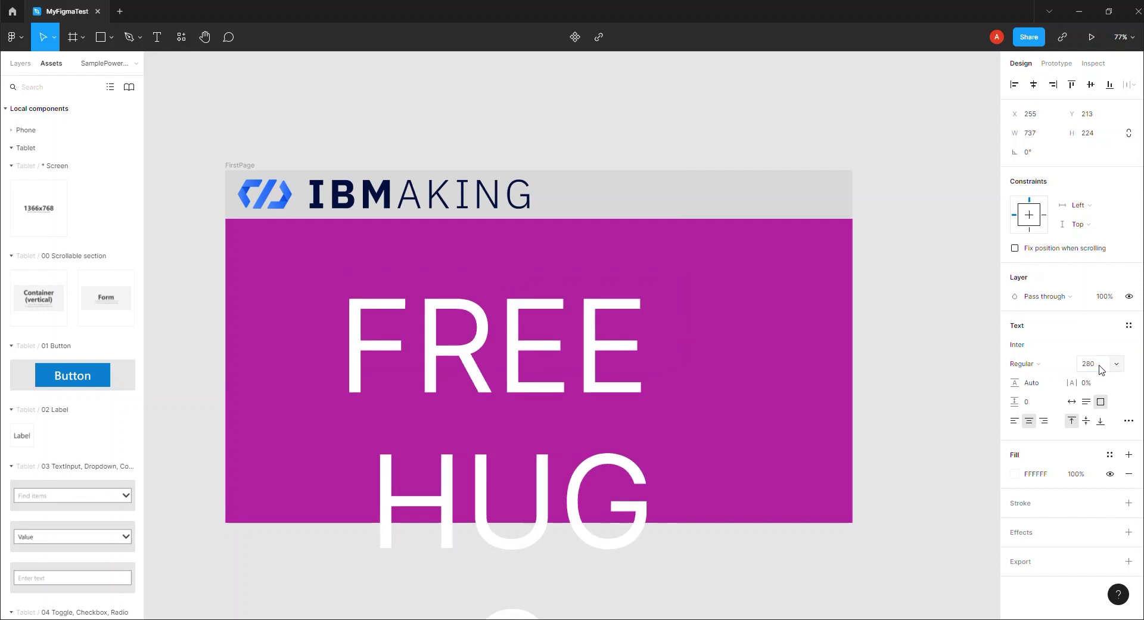
Step: Move and enlarge the FREE HUGS text box to 1028x620 over the magenta body
left_click(587, 333)
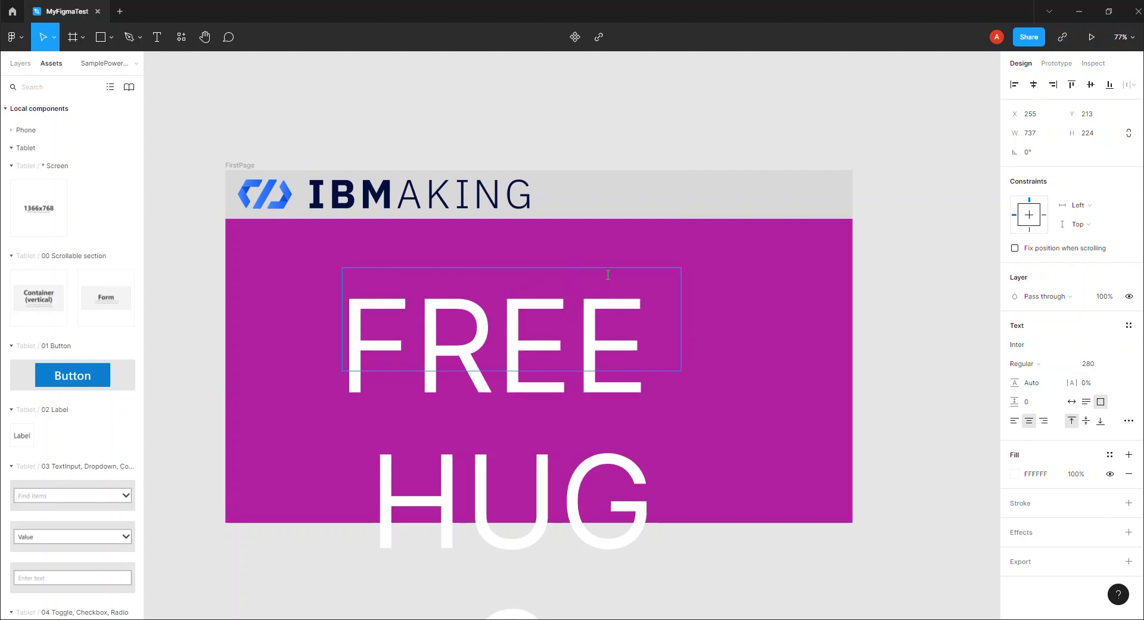
key("Escape")
left_click_drag(603, 386, 563, 341)
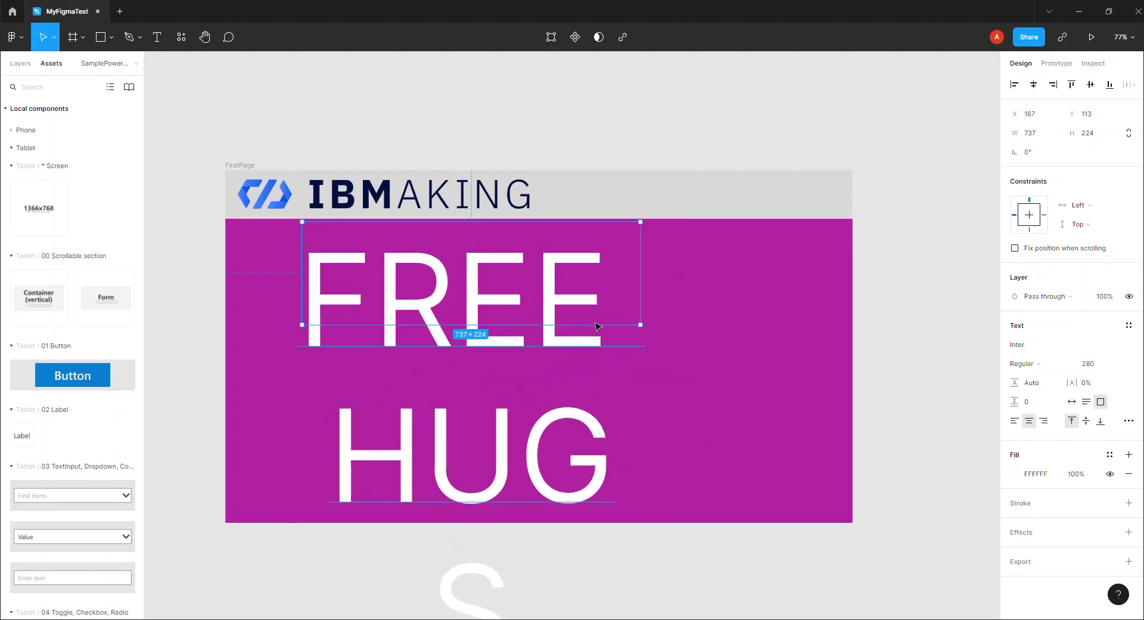
left_click_drag(642, 326, 774, 506)
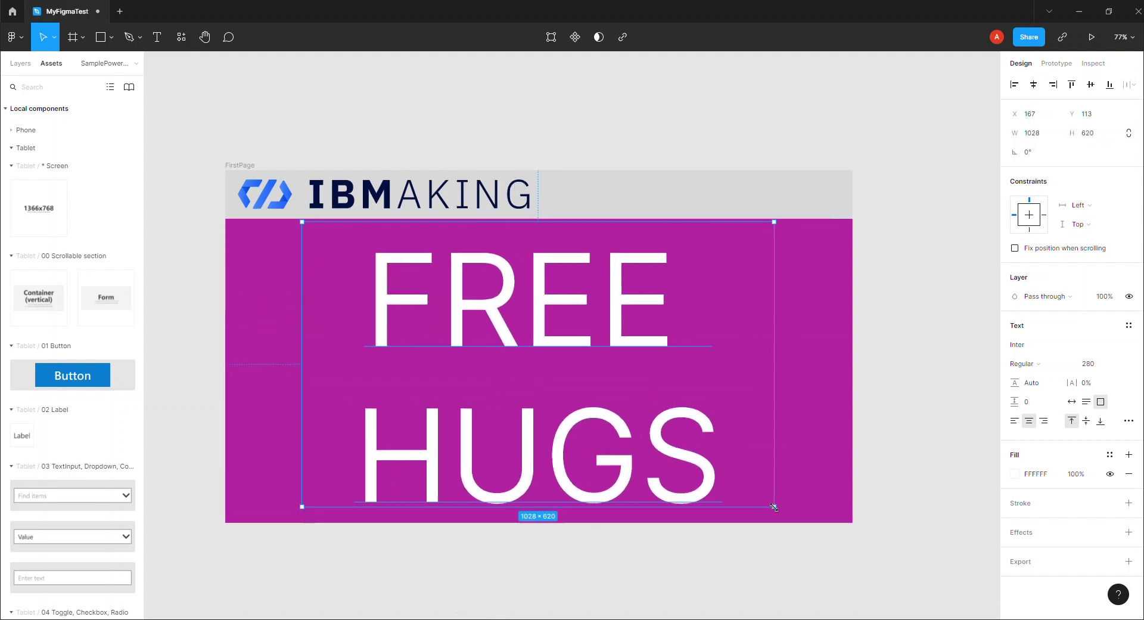
Step: Switch the FREE HUGS text from Inter to Dancing Script and show the Layers list
left_click(1107, 344)
scroll(1104, 330, "up", 20)
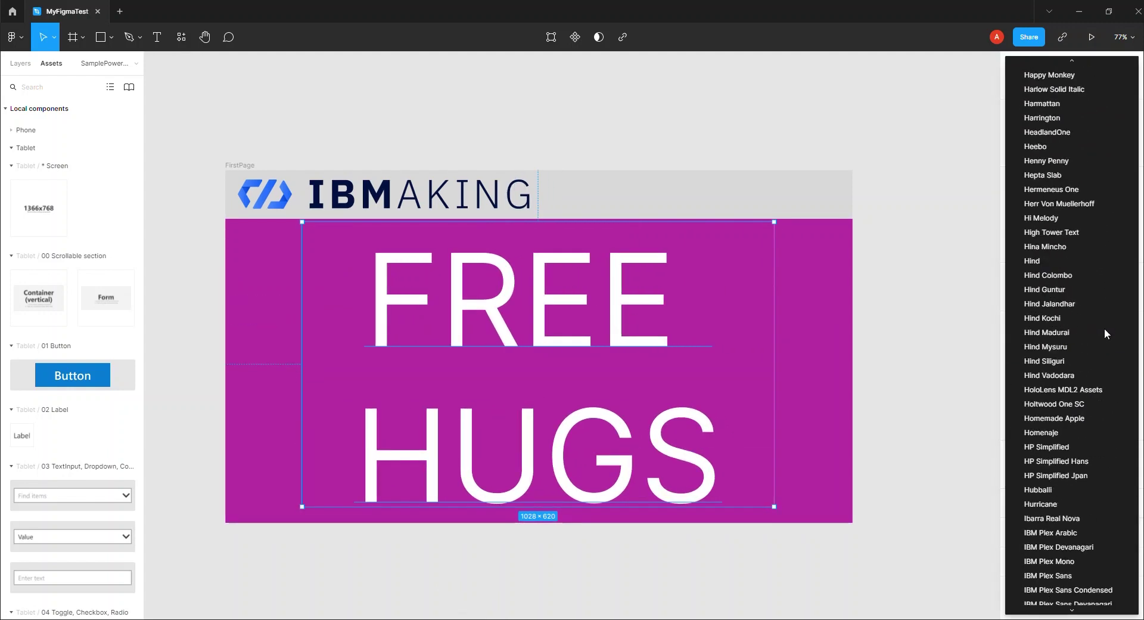
scroll(1061, 345, "up", 10)
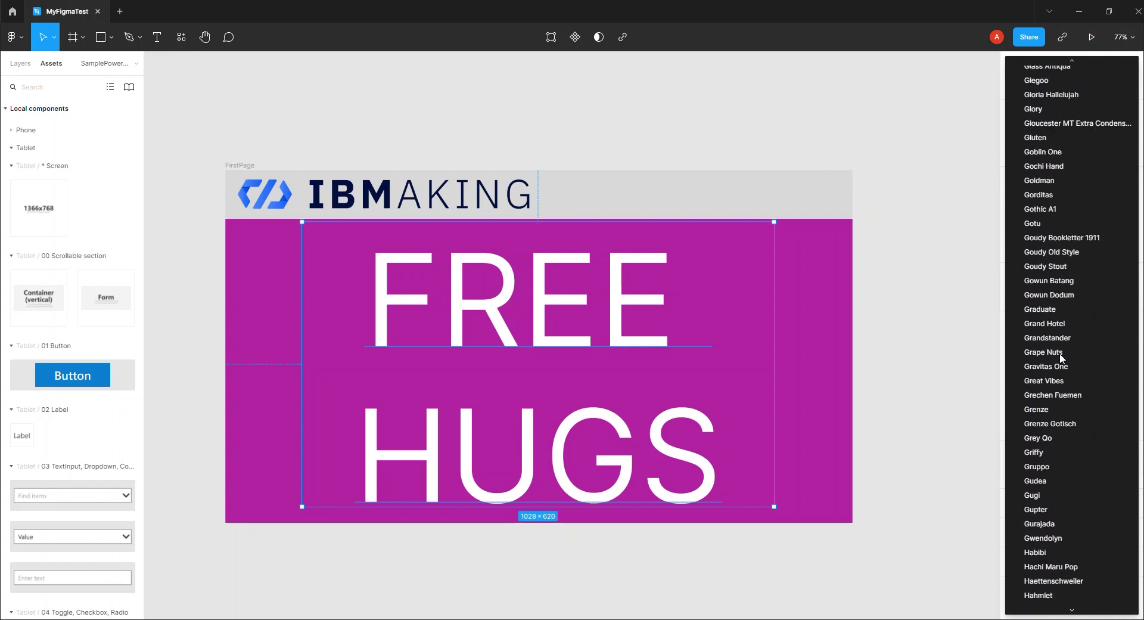
scroll(1068, 333, "up", 15)
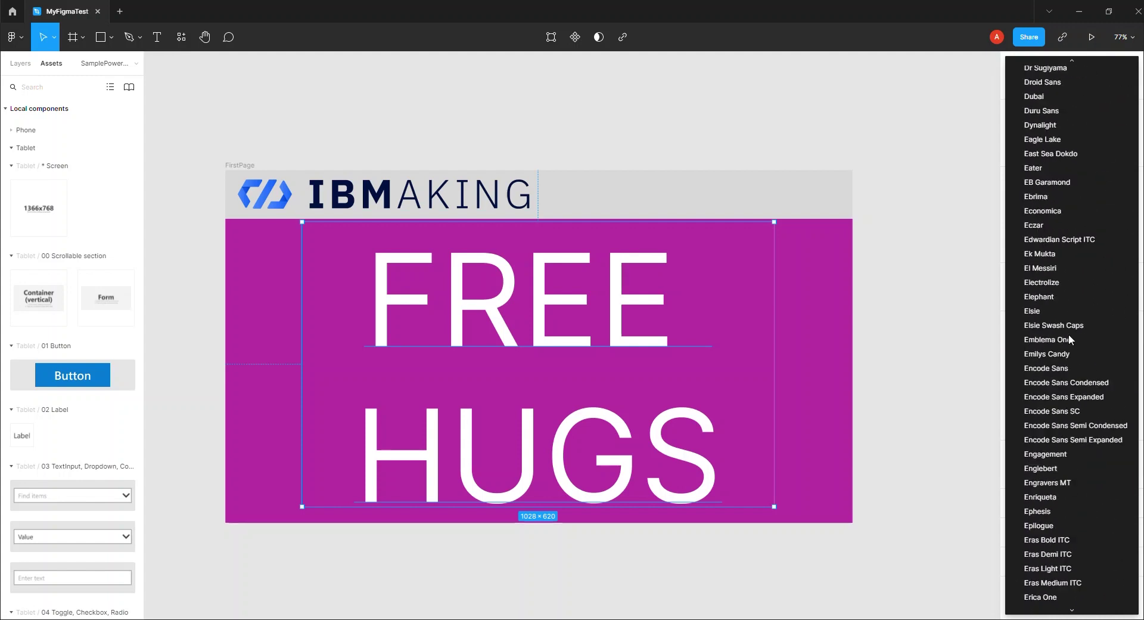
scroll(1063, 199, "up", 5)
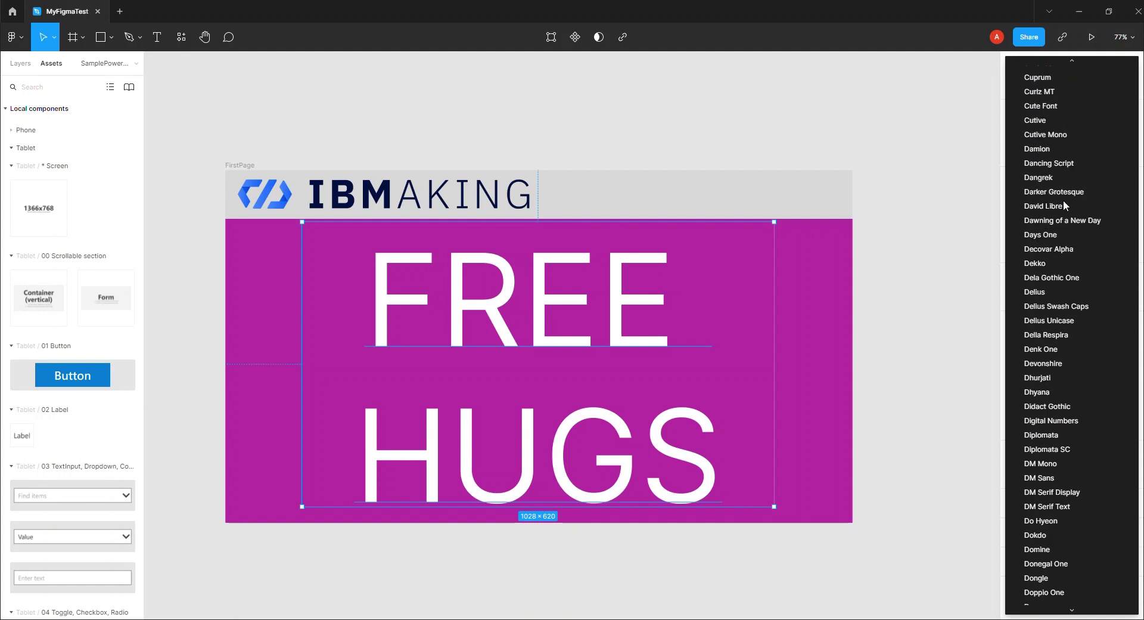
left_click(1066, 224)
left_click(880, 452)
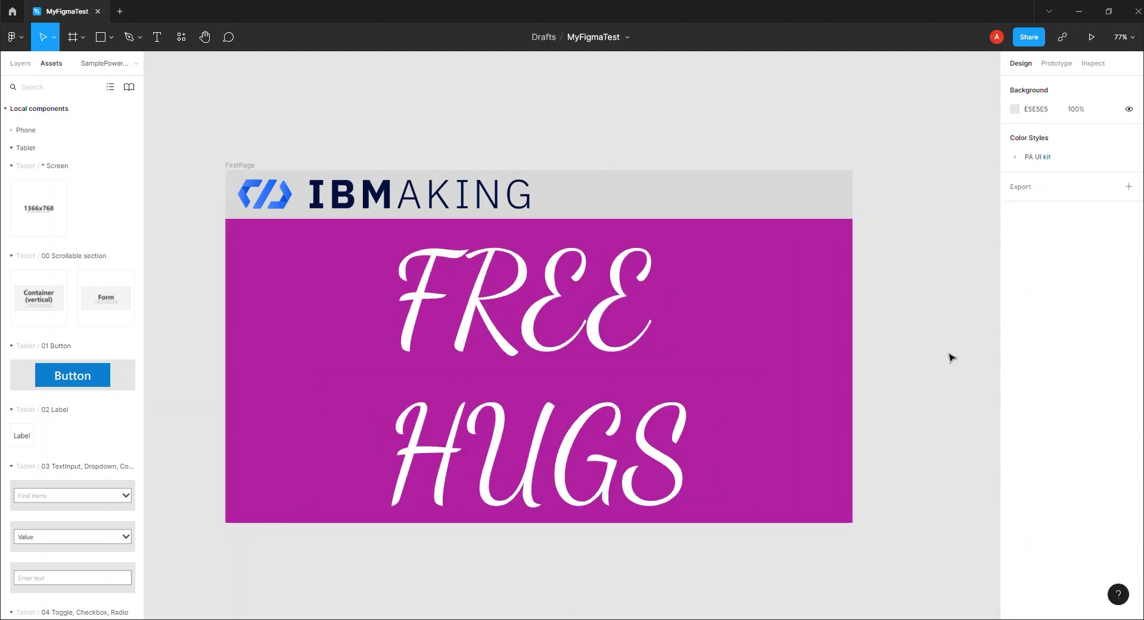
left_click(21, 64)
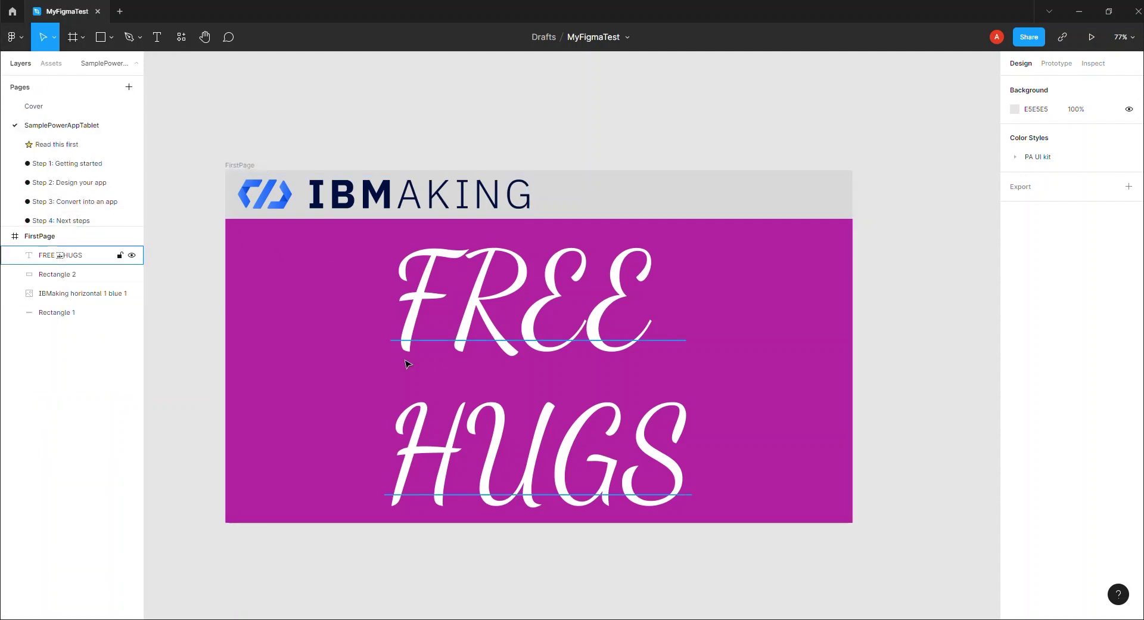
Step: Paste a duplicate of the FirstPage frame to the right of the original
left_click(54, 241)
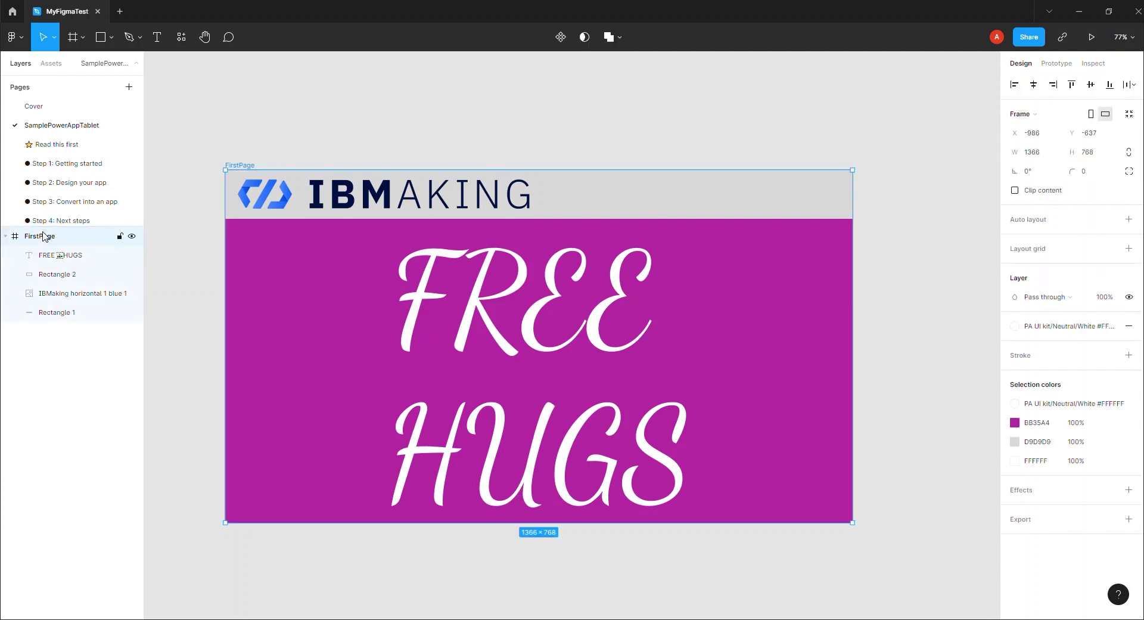
key("ctrl+v")
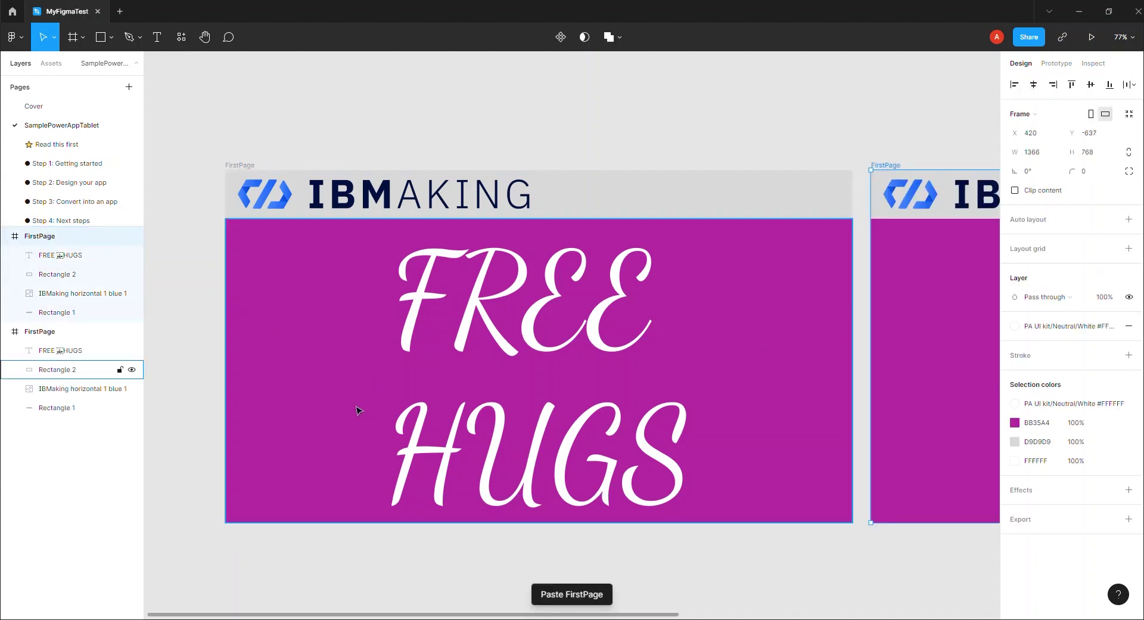
Step: Paste a third copy of FirstPage, change its text to 'Thank You', and name the frame LastPage
key("ctrl+v")
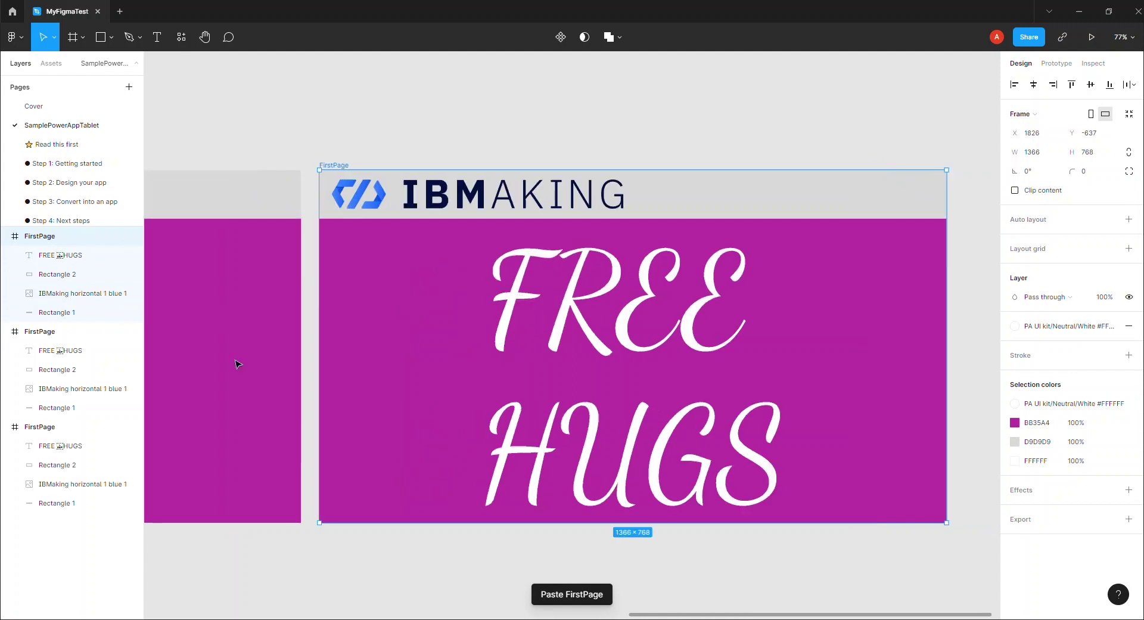
left_click(533, 290)
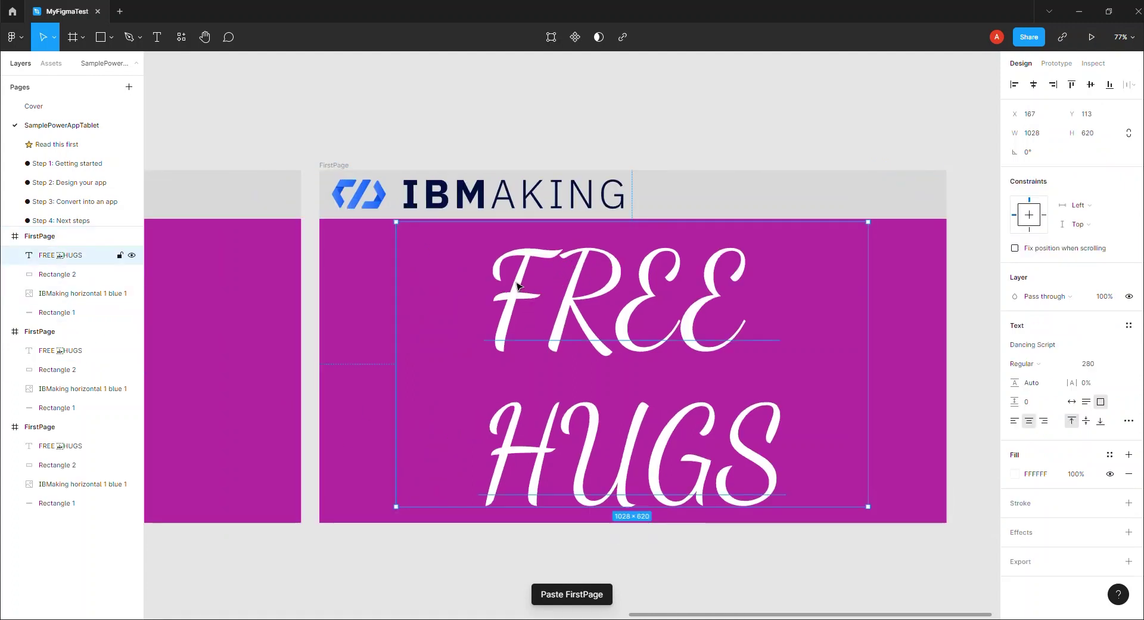
double_click(517, 286)
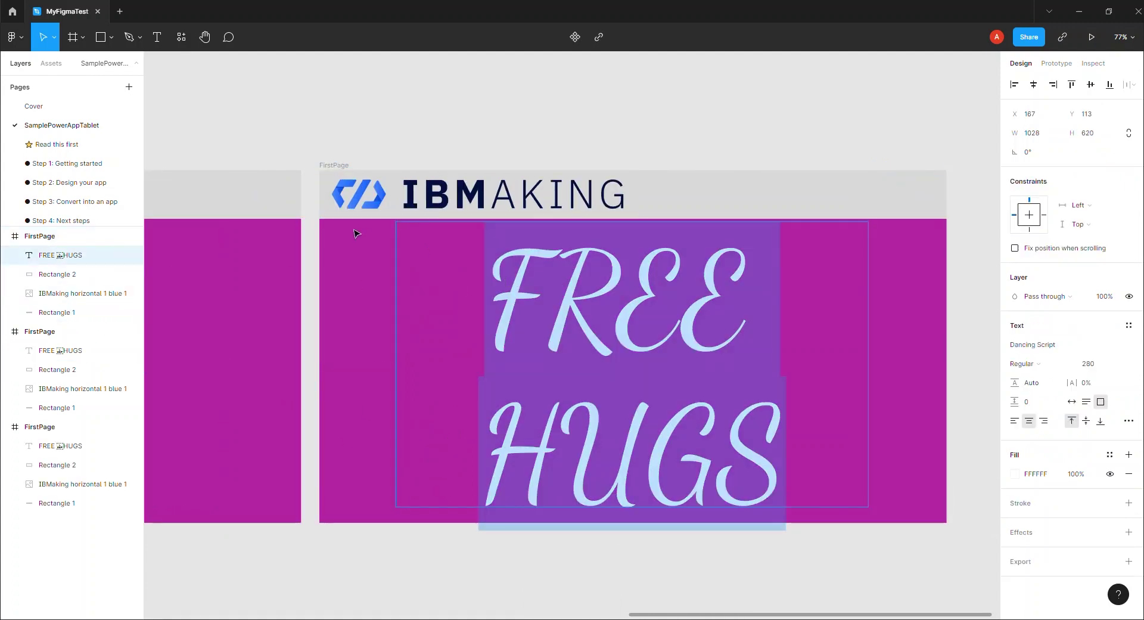
type("Thank You")
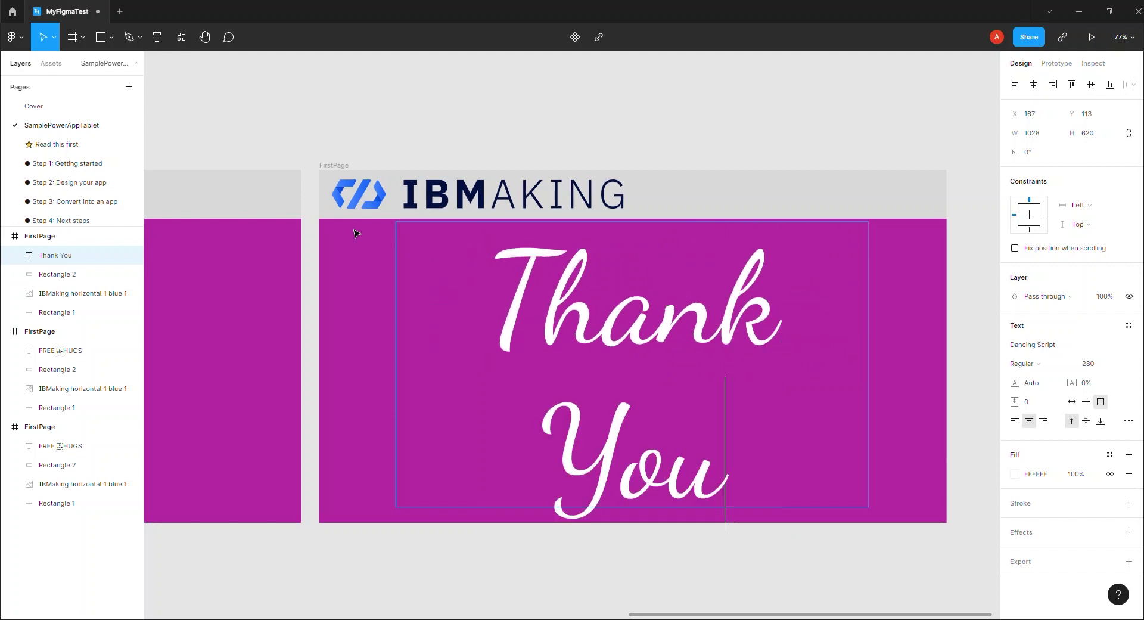
key("Escape")
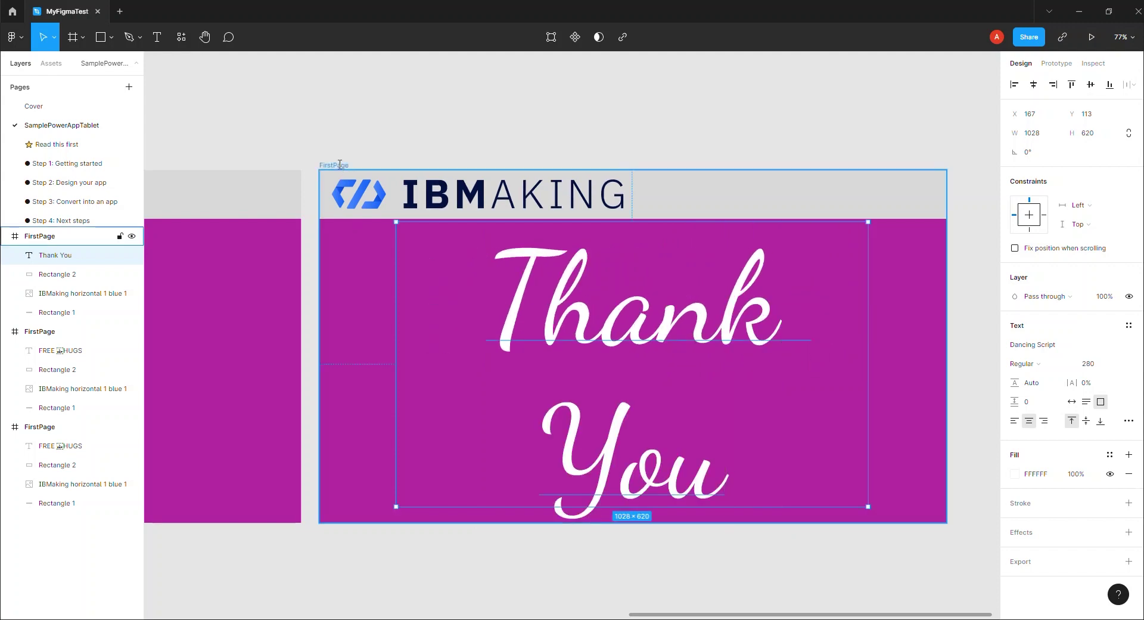
left_click(340, 165)
type("LastP")
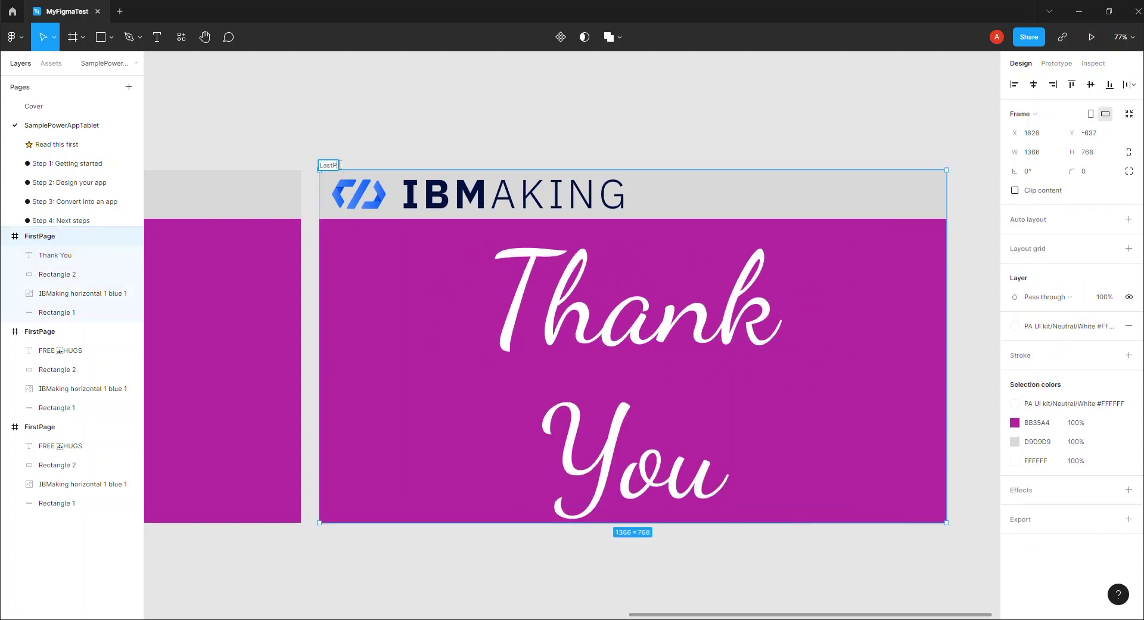
key("Return")
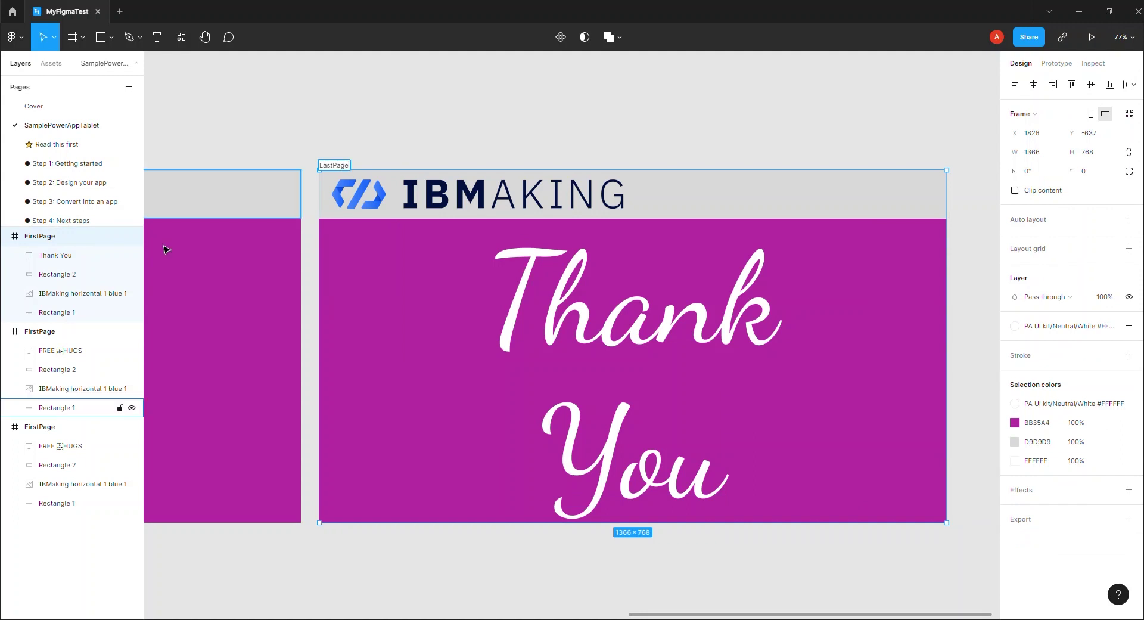
Step: Rename the second copy MainPage and select its FREE HUGS text
left_click(57, 336)
left_click_drag(638, 613, 357, 605)
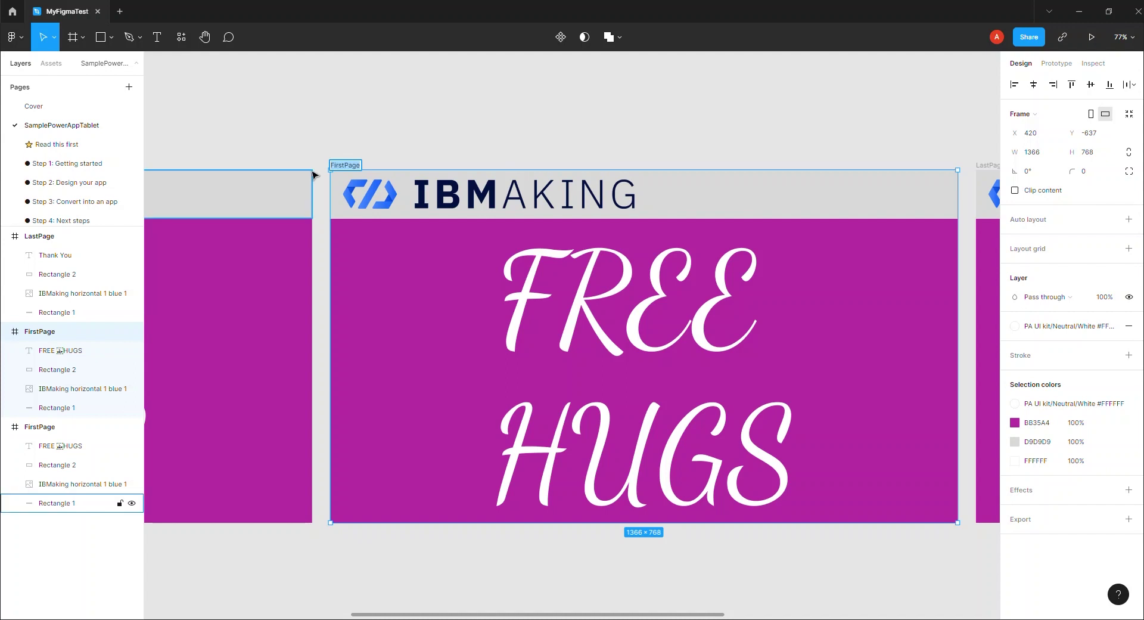
type("MainPage")
key("Return")
left_click(603, 401)
Step: Delete MainPage's FREE HUGS text and place a vertical container resized to 825×619
key("Delete")
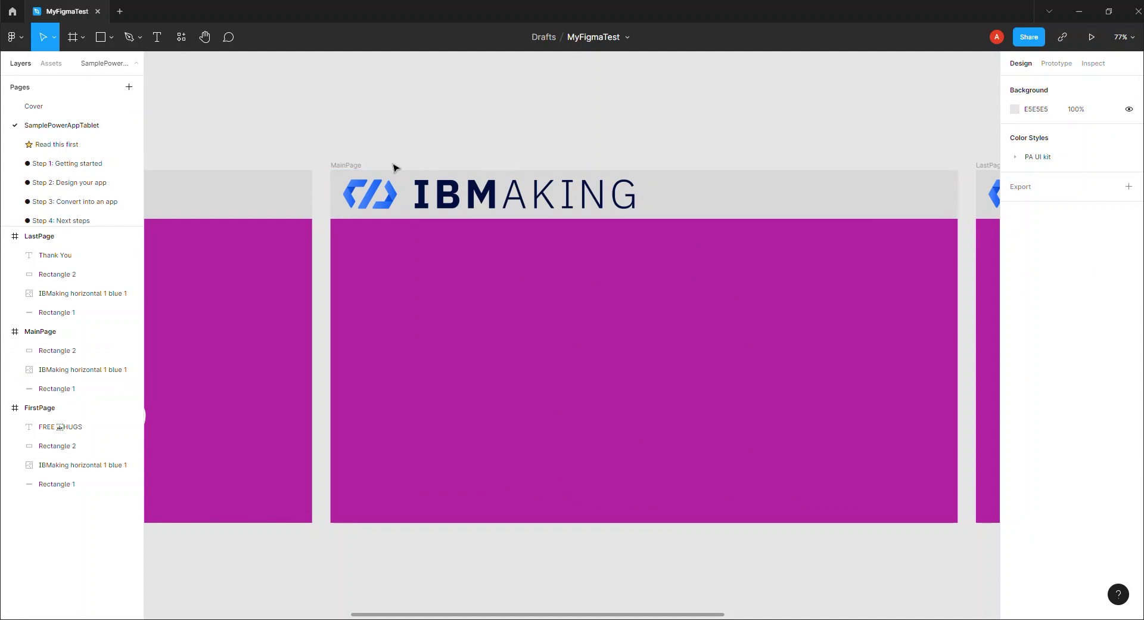
left_click(56, 65)
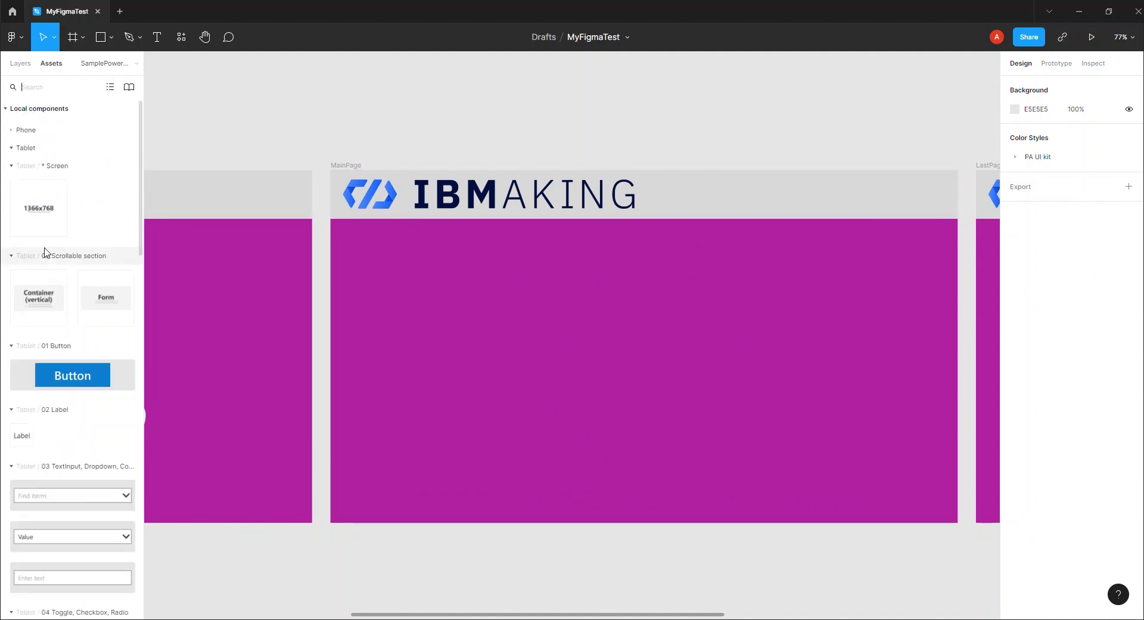
scroll(74, 265, "down", 7)
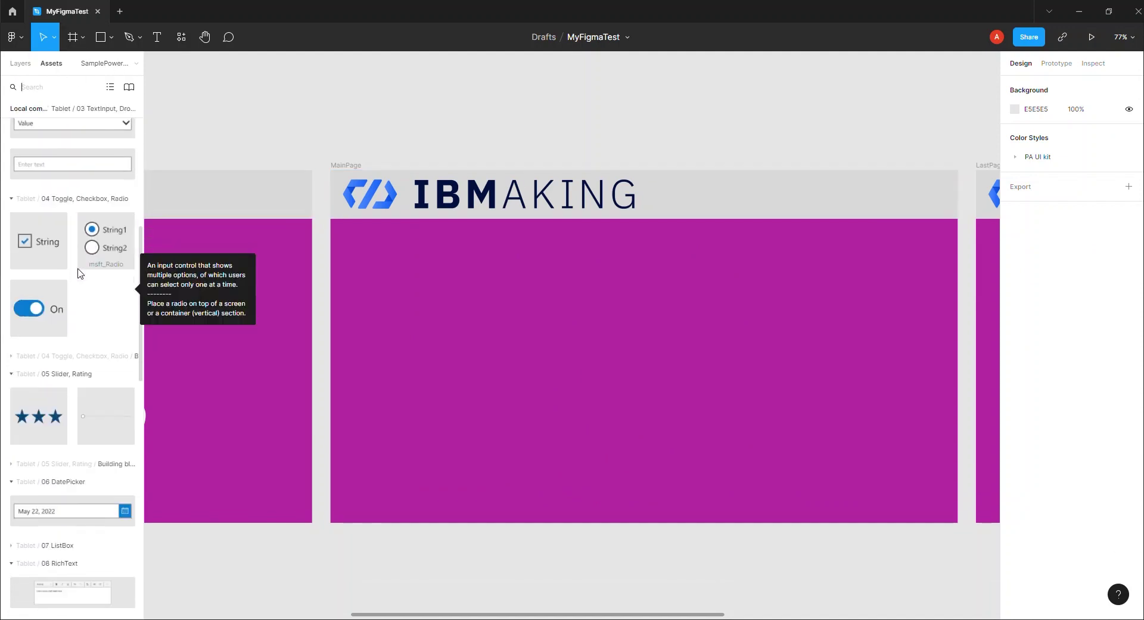
scroll(82, 273, "up", 7)
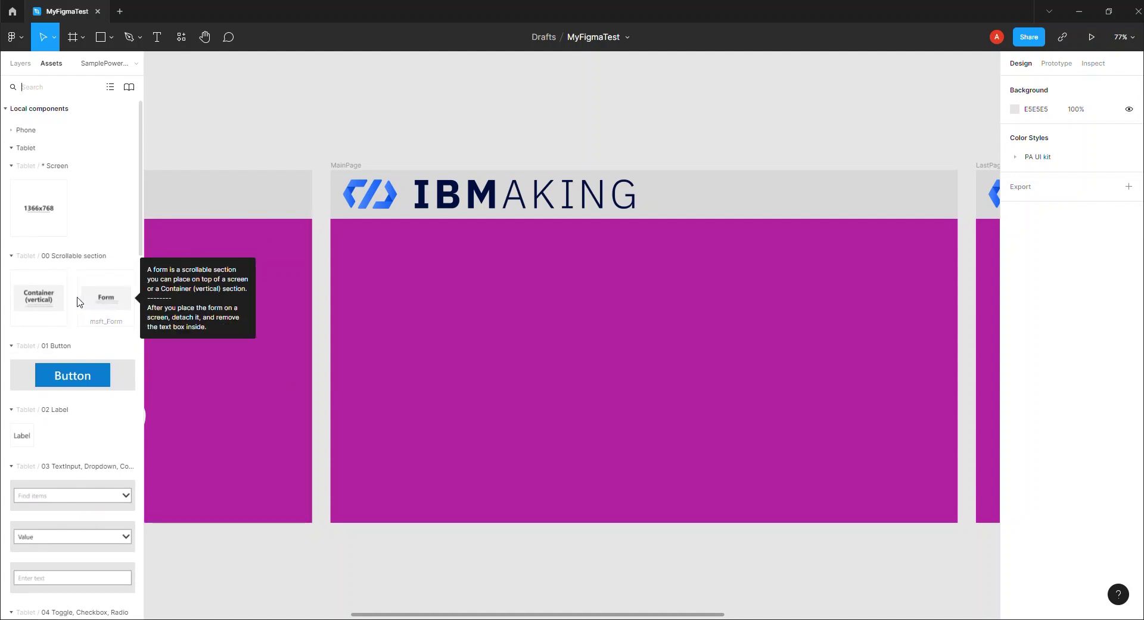
left_click_drag(50, 303, 417, 264)
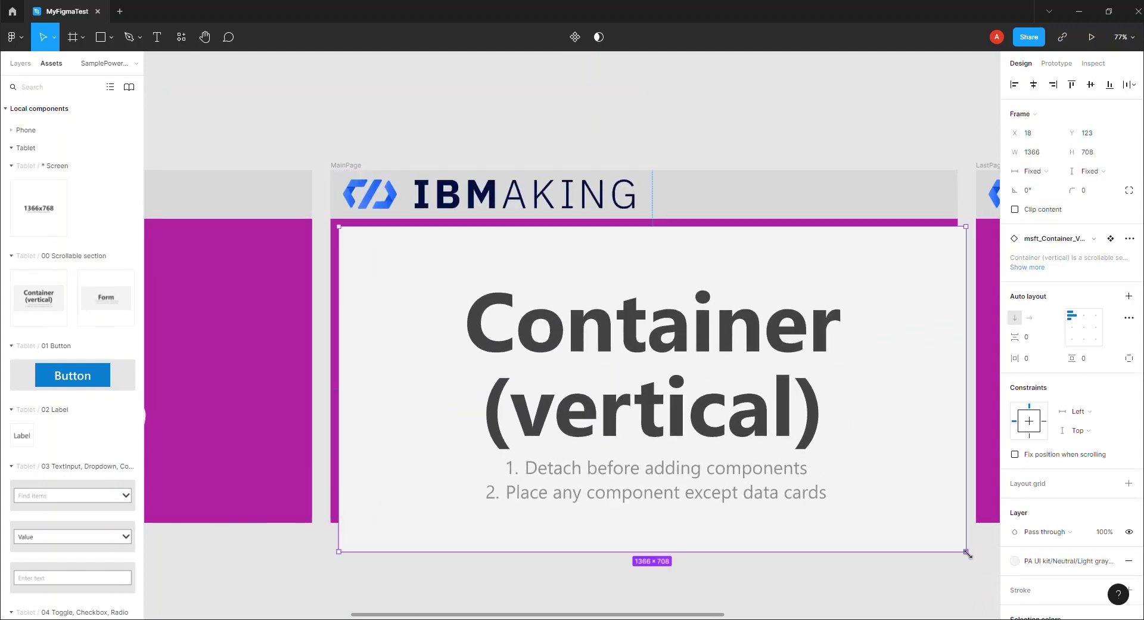
left_click_drag(966, 551, 718, 511)
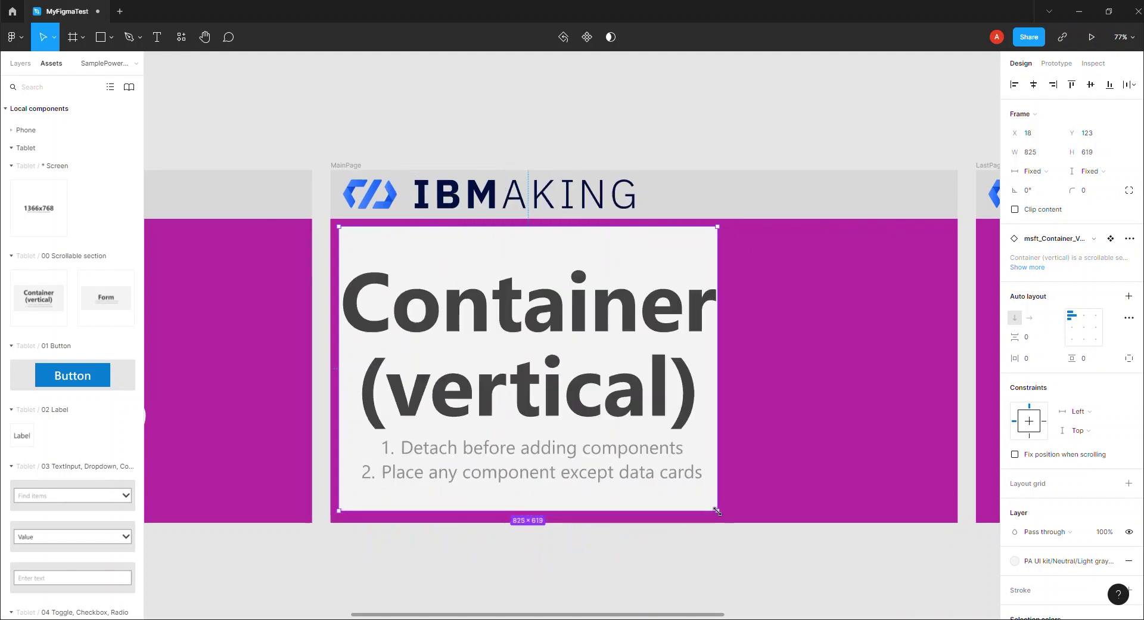
Step: Detach the container from its component and delete its placeholder text
right_click(620, 464)
left_click(695, 481)
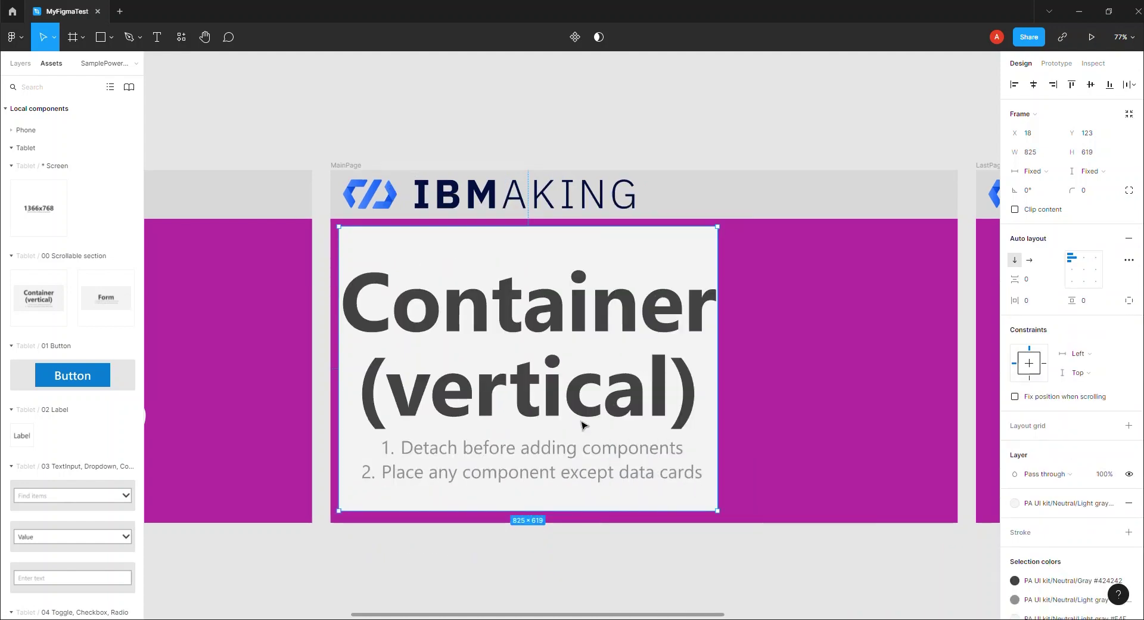
double_click(542, 390)
key("Delete")
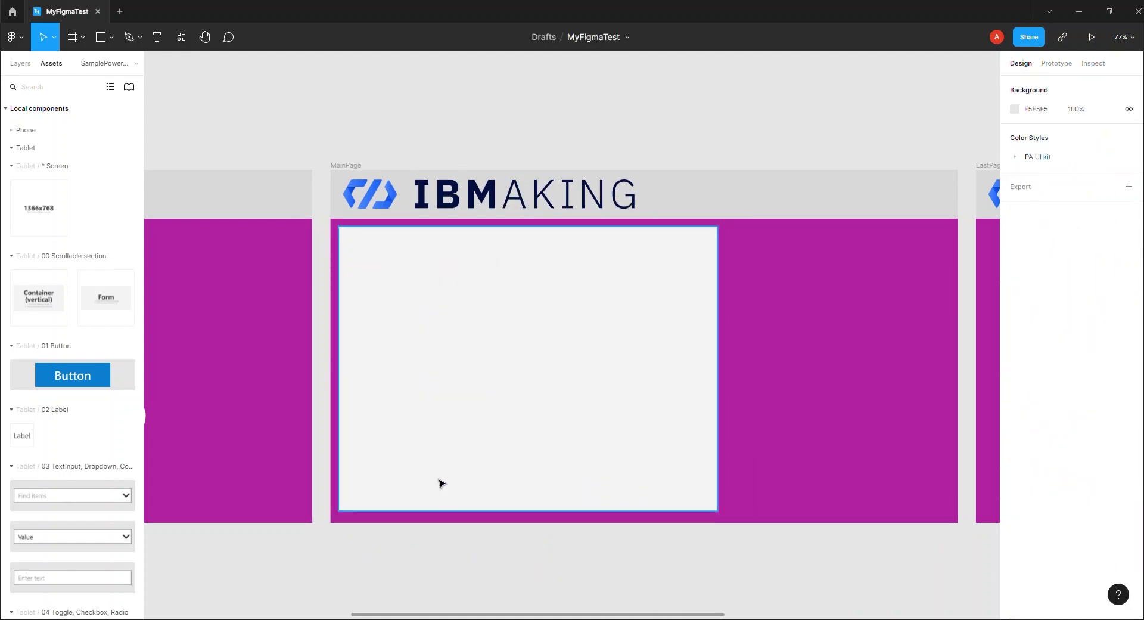
scroll(52, 381, "down", 4)
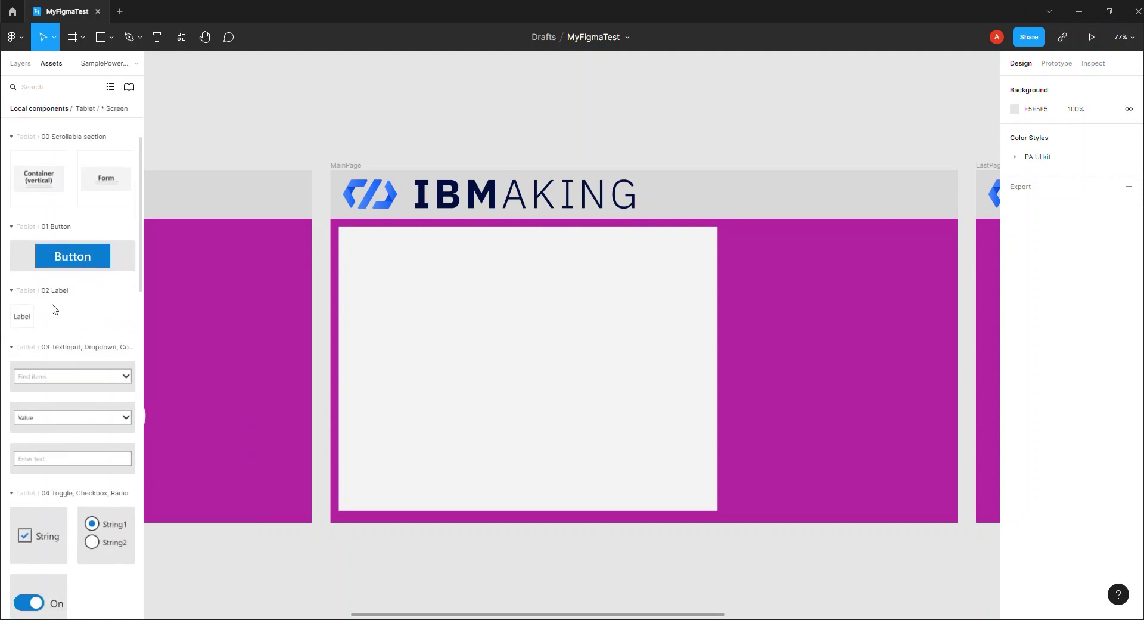
Step: Add three labels to the container and retype the first as 'Do you want a free hug?'
left_click_drag(25, 315, 465, 299)
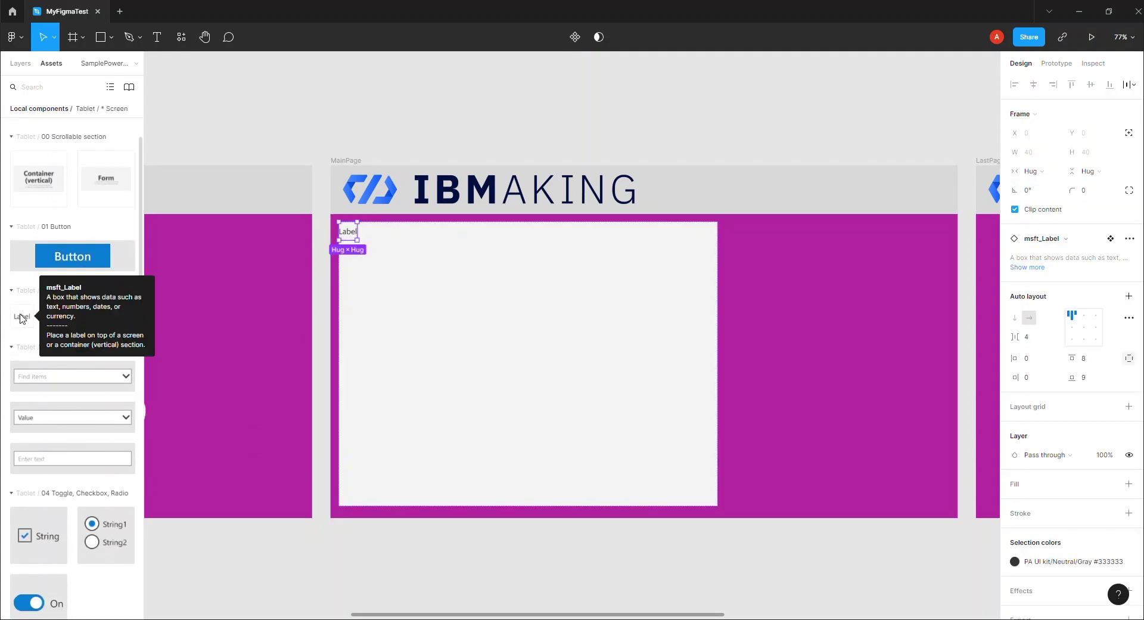
left_click_drag(22, 318, 392, 286)
left_click_drag(21, 317, 352, 292)
left_click(353, 233)
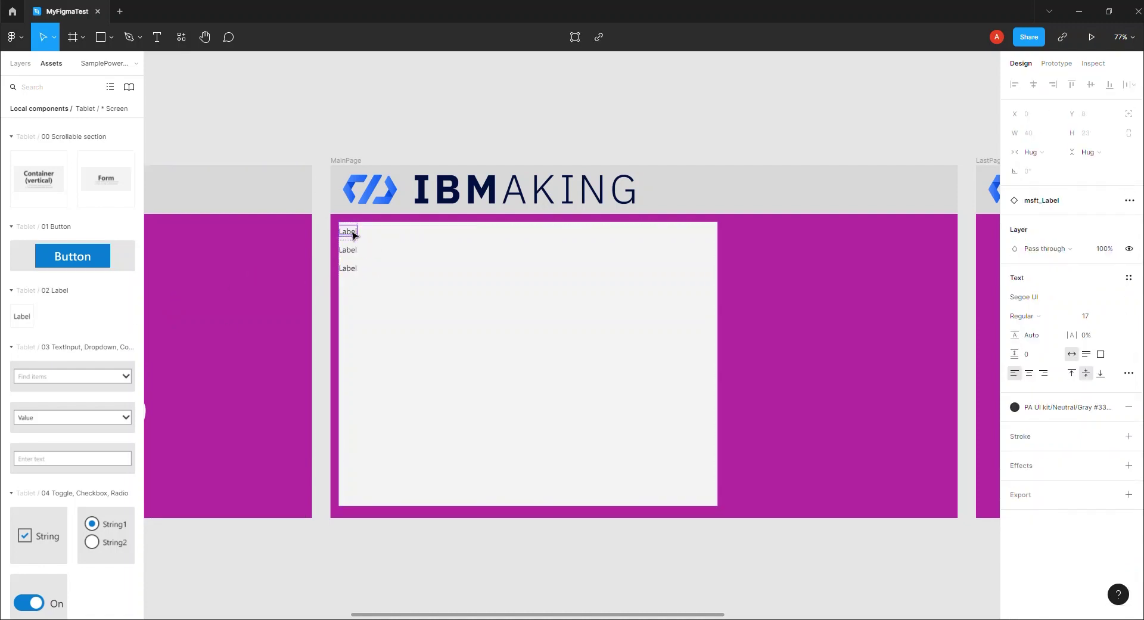
double_click(353, 234)
type("Do you want a free hug?")
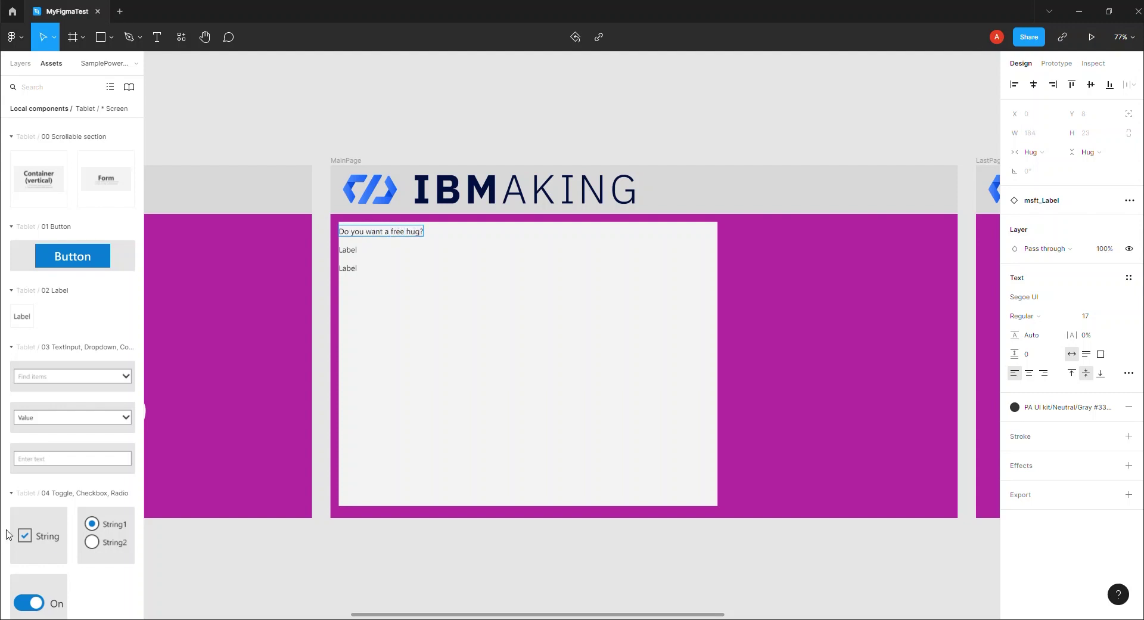
Step: Add a toggle under the question and retype the next label as 'What quality of hug? (1-5 stars)'
scroll(119, 465, "down", 2)
left_click_drag(57, 543, 384, 244)
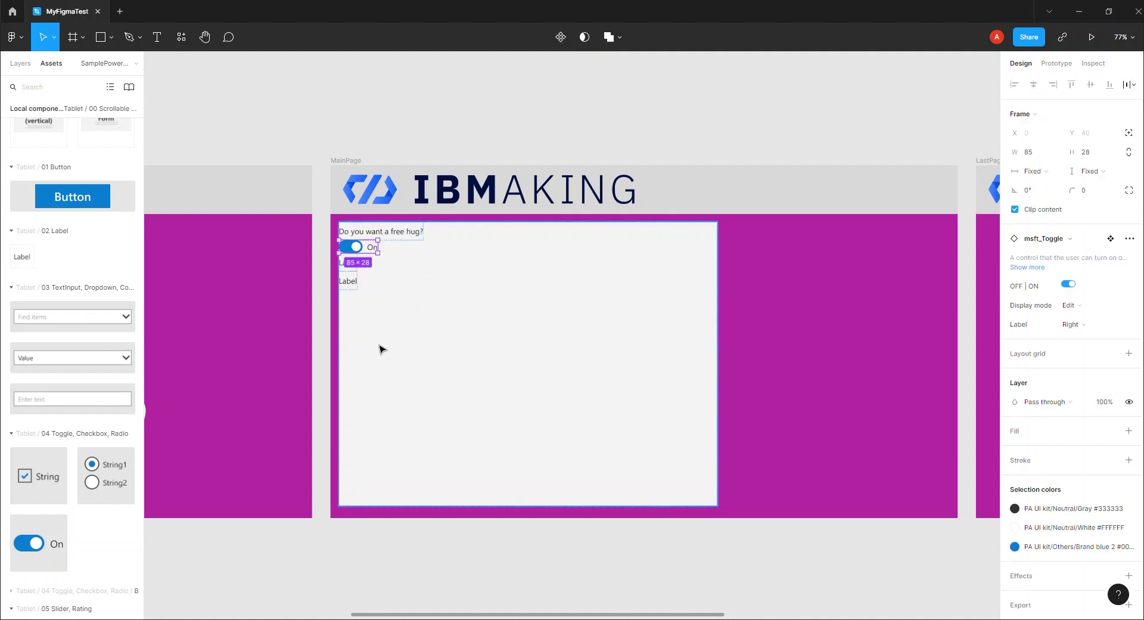
left_click(347, 265)
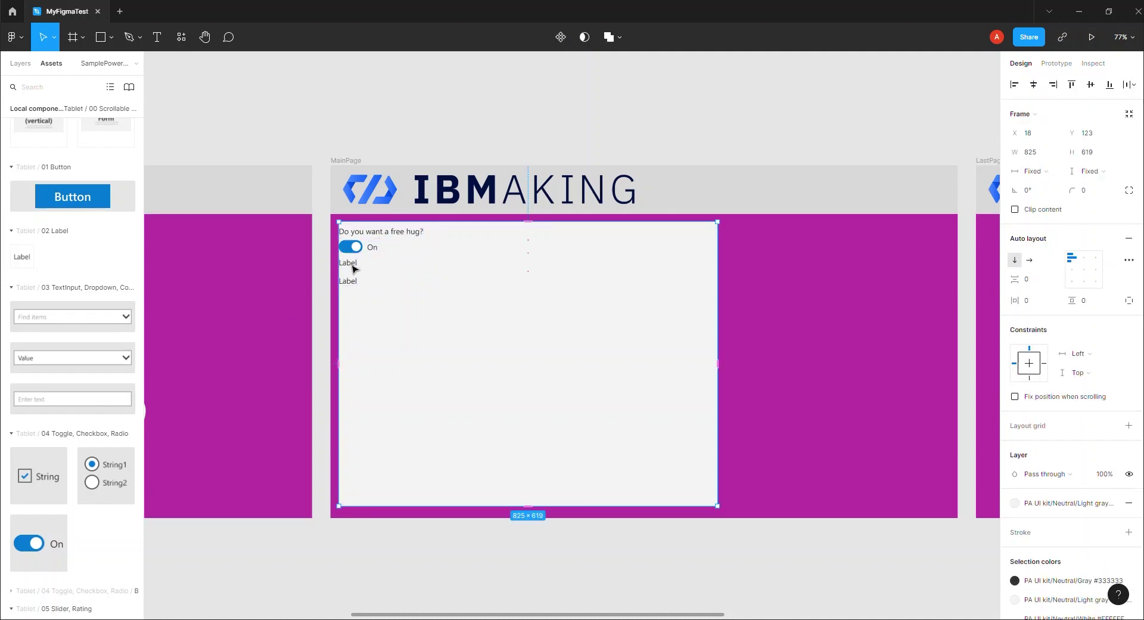
left_click(354, 269)
key("ctrl+d")
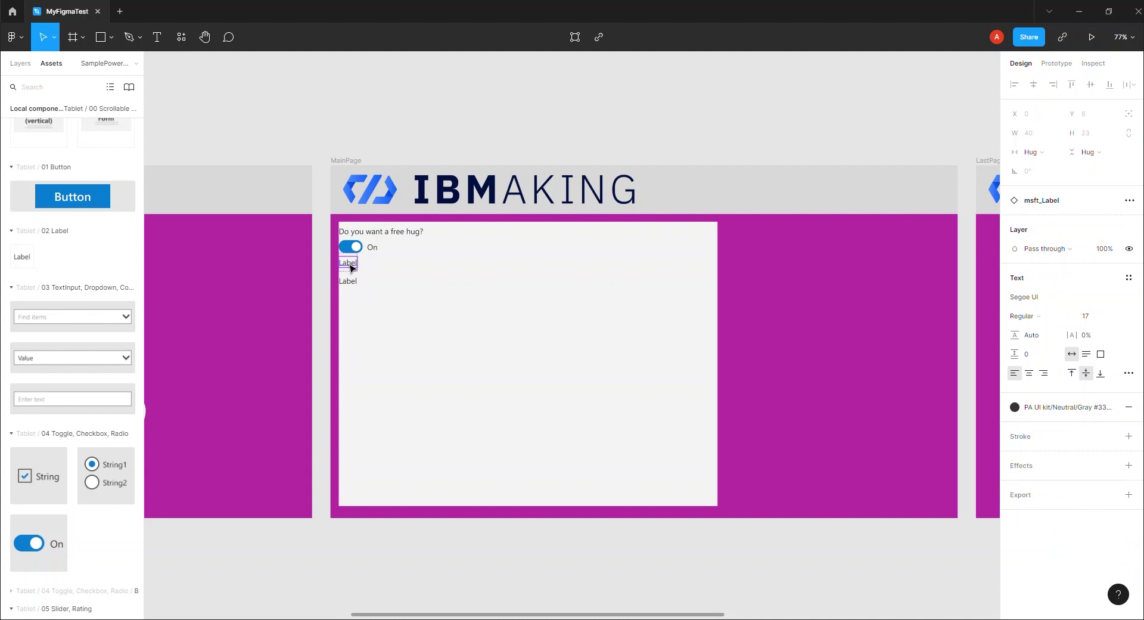
double_click(351, 268)
type("What quality of hug? (1-5 stars")
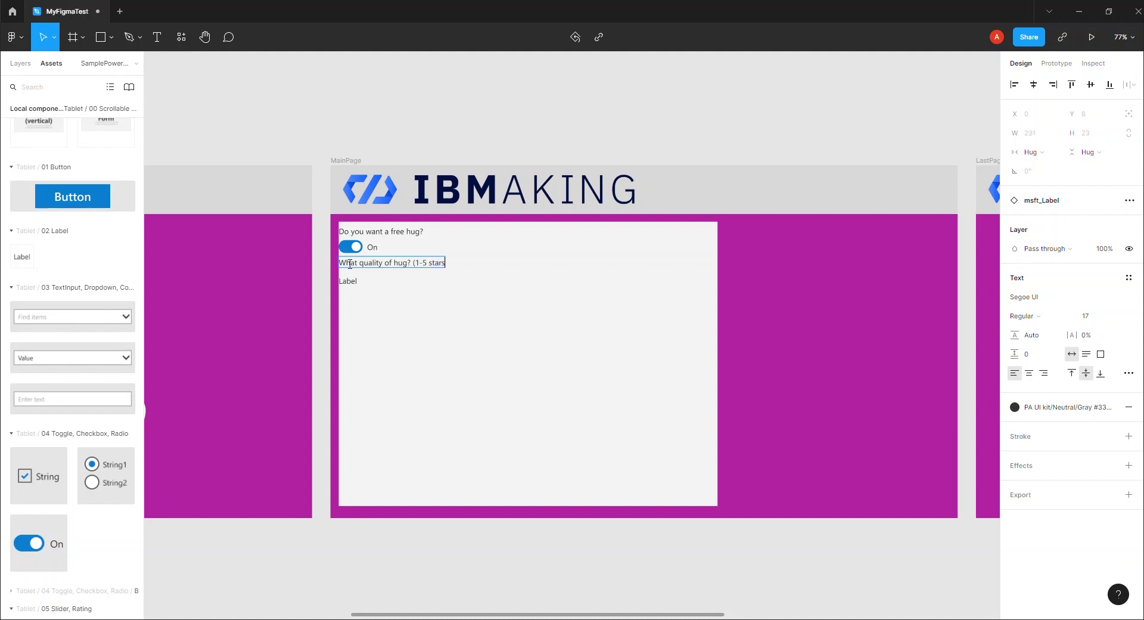
scroll(72, 363, "down", 4)
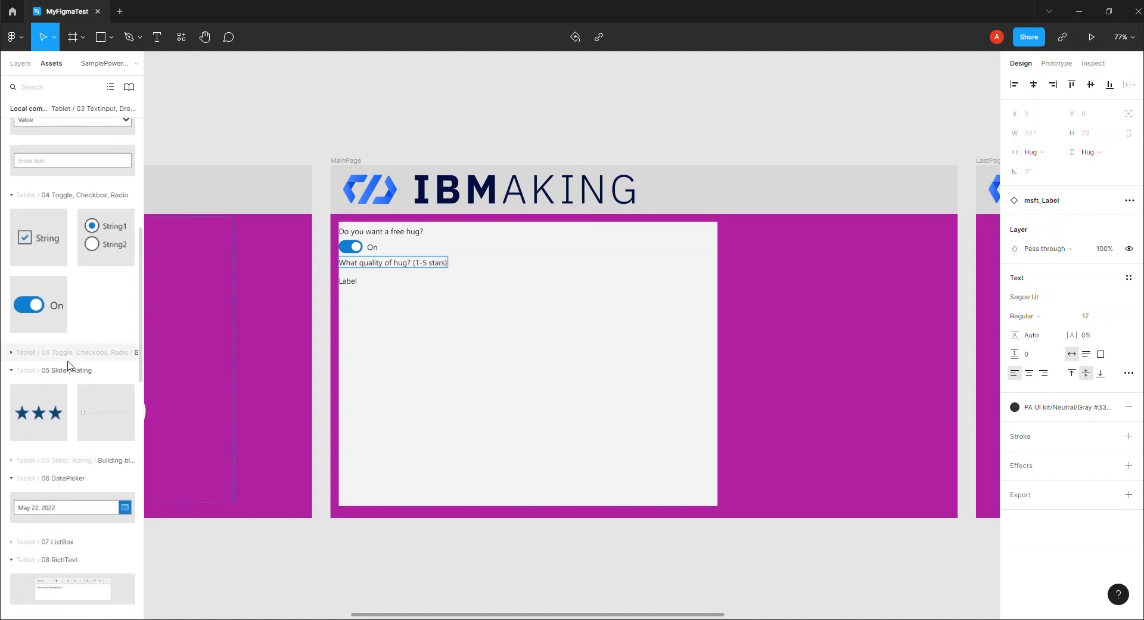
Step: Add a star rating, relabel the next label 'When would you like this hug?', and add a date picker
left_click_drag(21, 420, 401, 276)
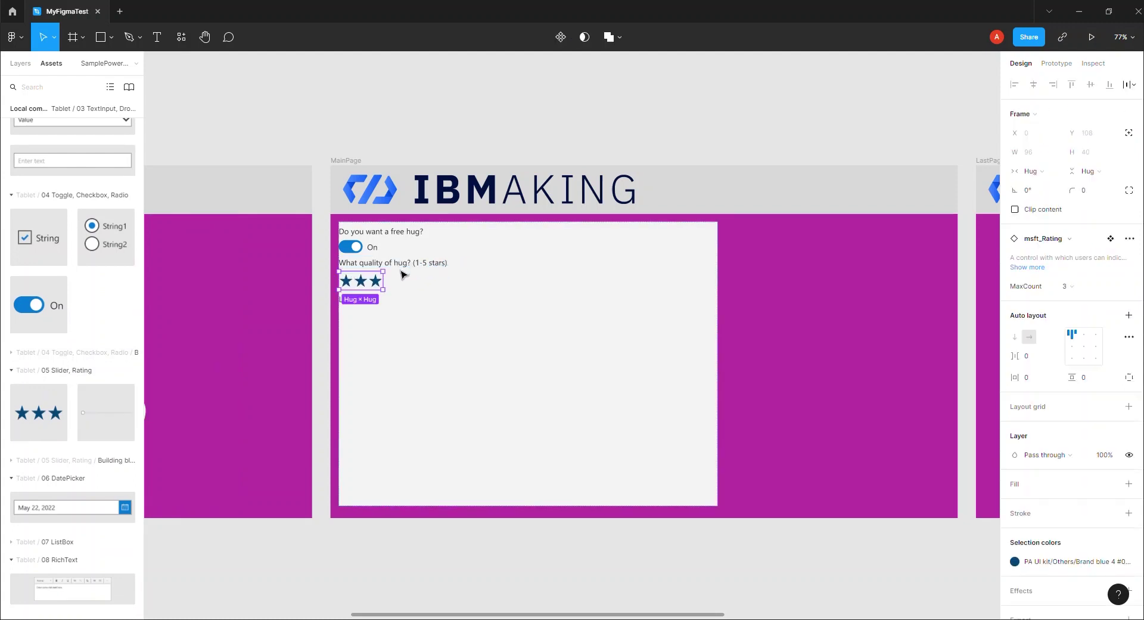
left_click(342, 307)
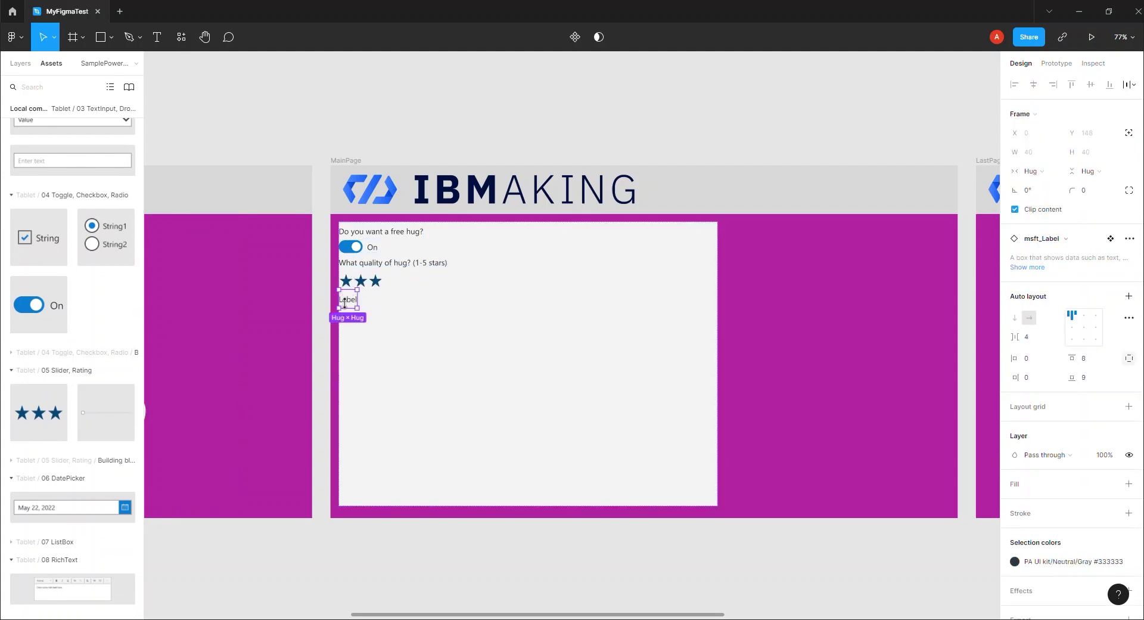
double_click(354, 303)
double_click(352, 301)
type("When would you li")
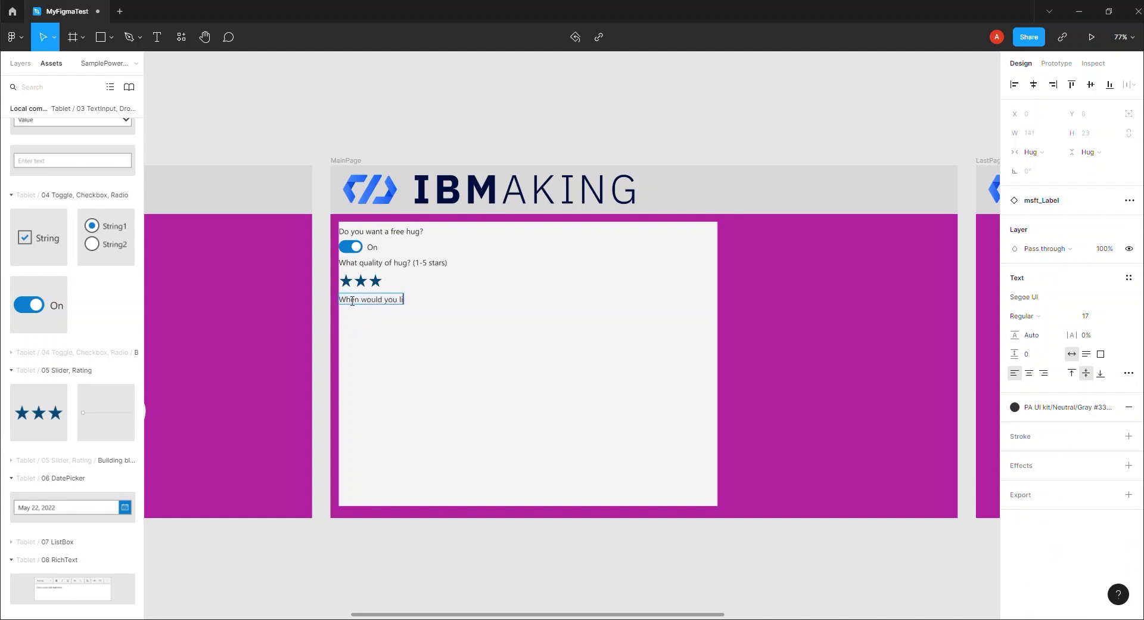
type("ke this hug?")
left_click_drag(119, 506, 407, 311)
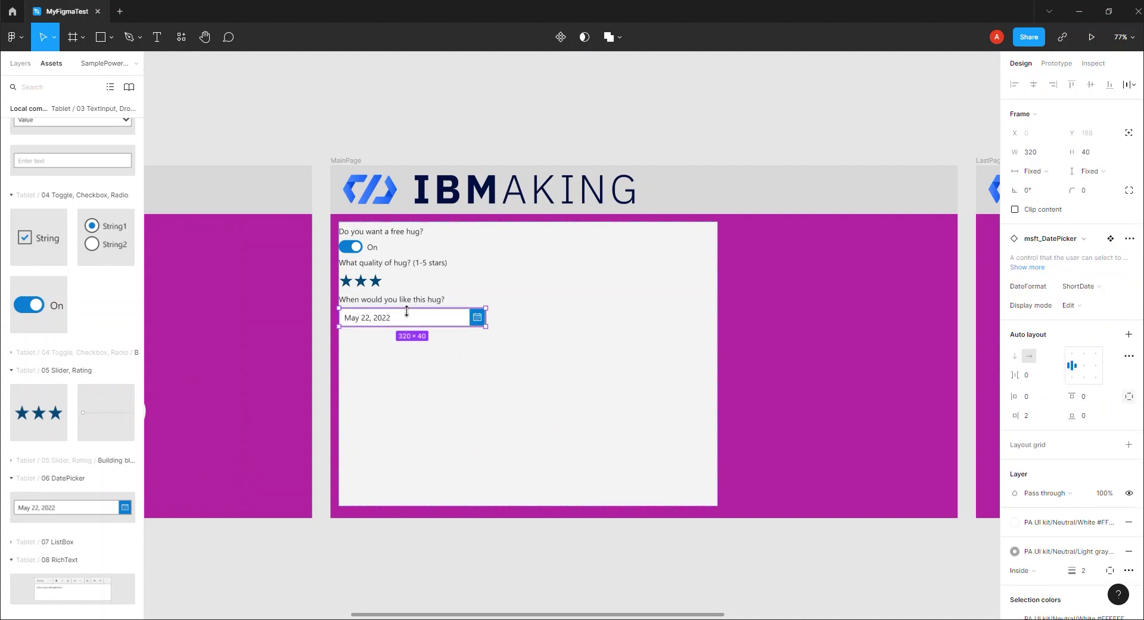
scroll(27, 330, "up", 7)
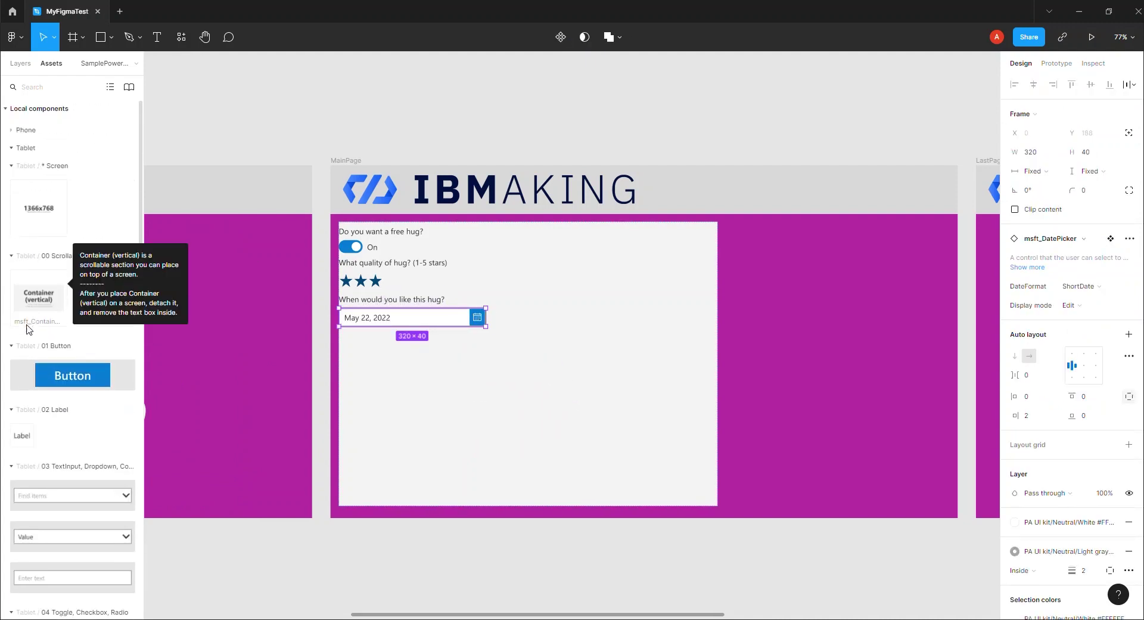
scroll(27, 340, "down", 2)
Step: Add a 'Special instructions for your hug' label with a rich text box beneath it
left_click_drag(22, 376, 361, 326)
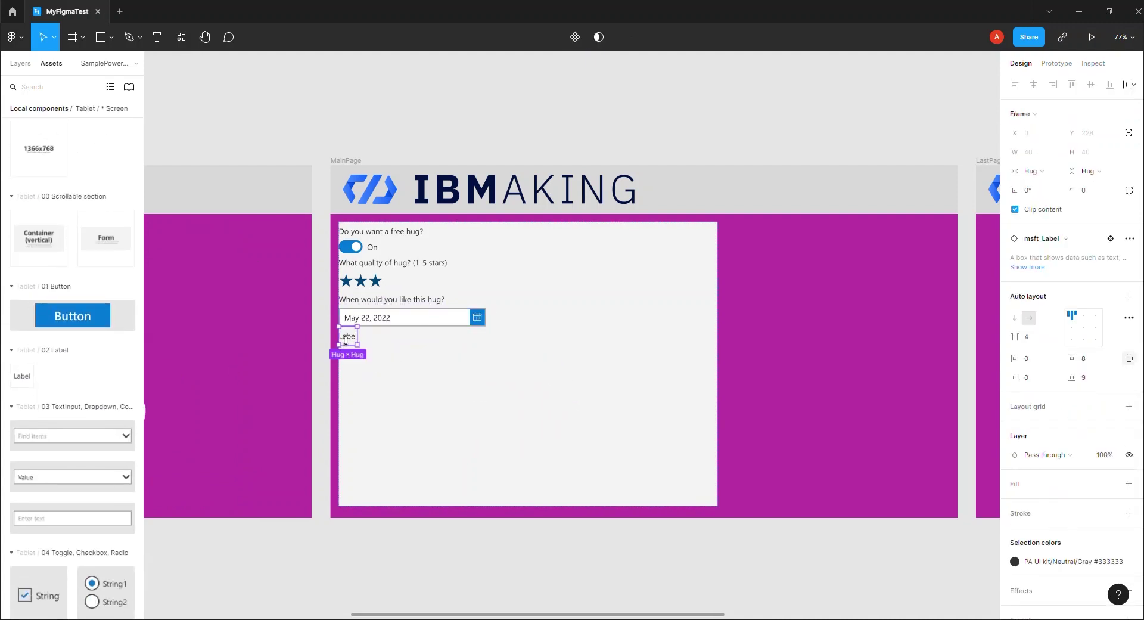
double_click(347, 339)
double_click(350, 337)
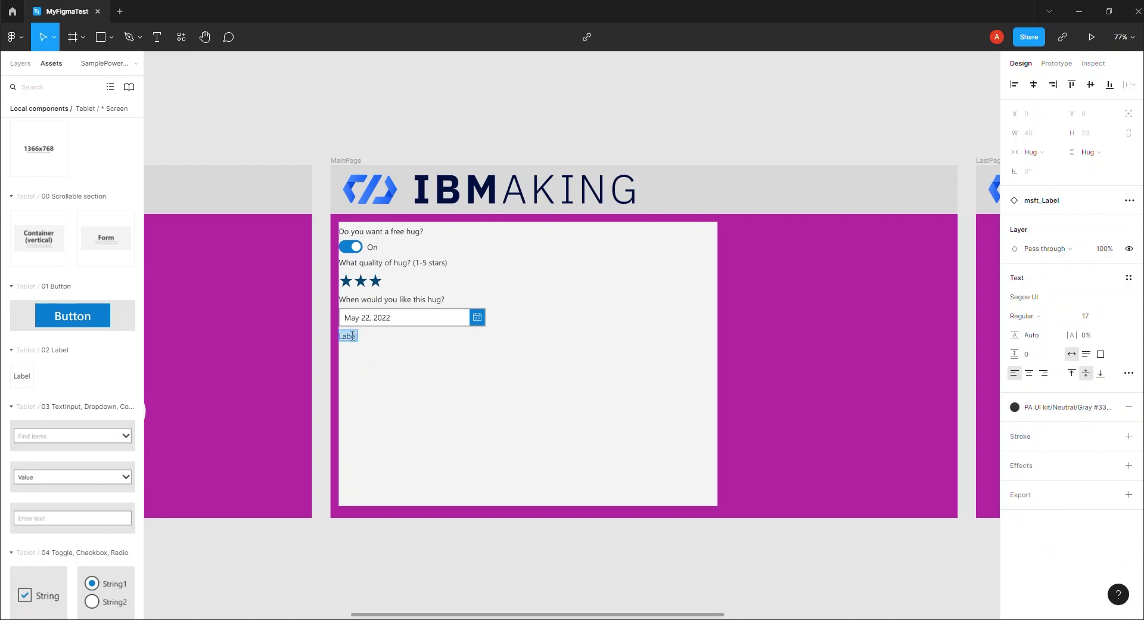
type("Special instructions for your hug")
scroll(84, 477, "down", 10)
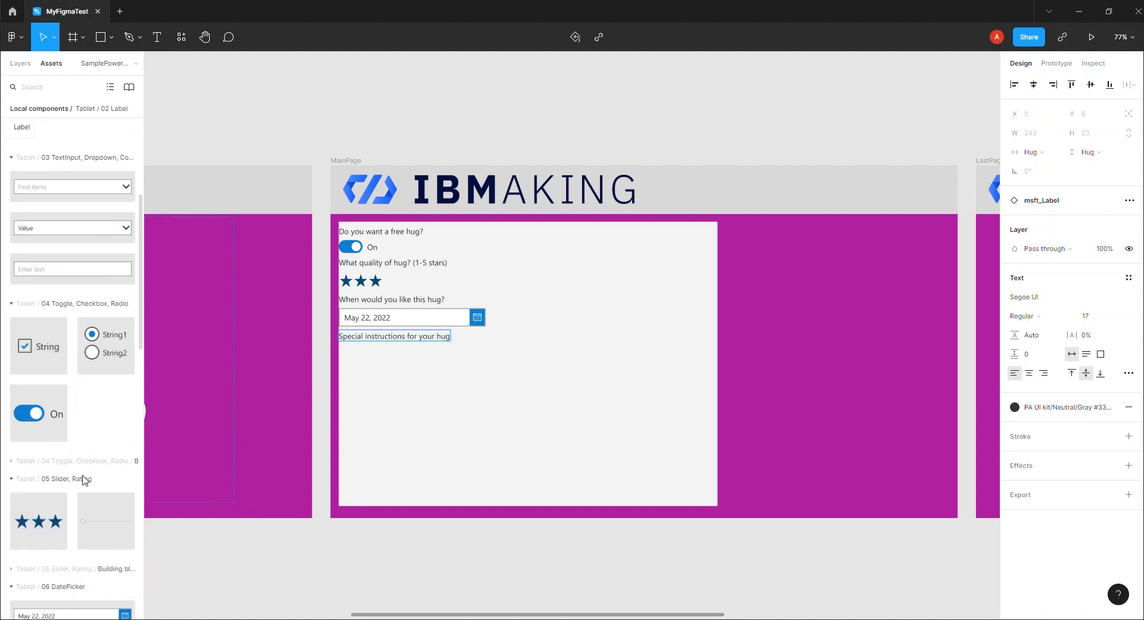
left_click_drag(72, 351, 472, 371)
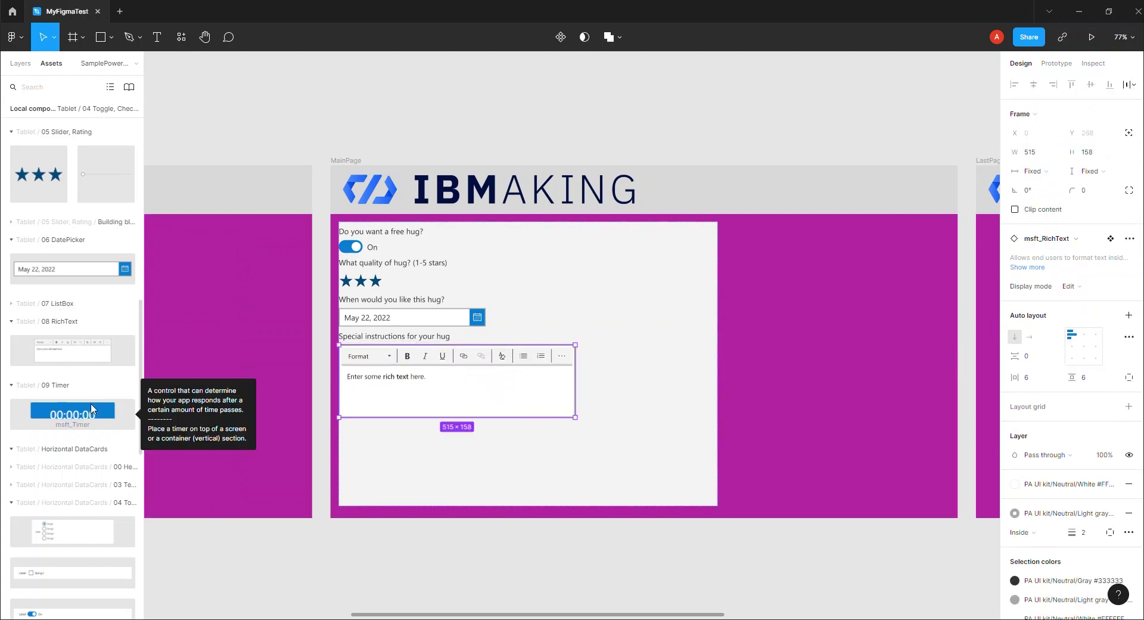
Step: Drop a 00:00:00 timer beside the container and a brand-blue Button near the bottom right
left_click_drag(83, 413, 909, 238)
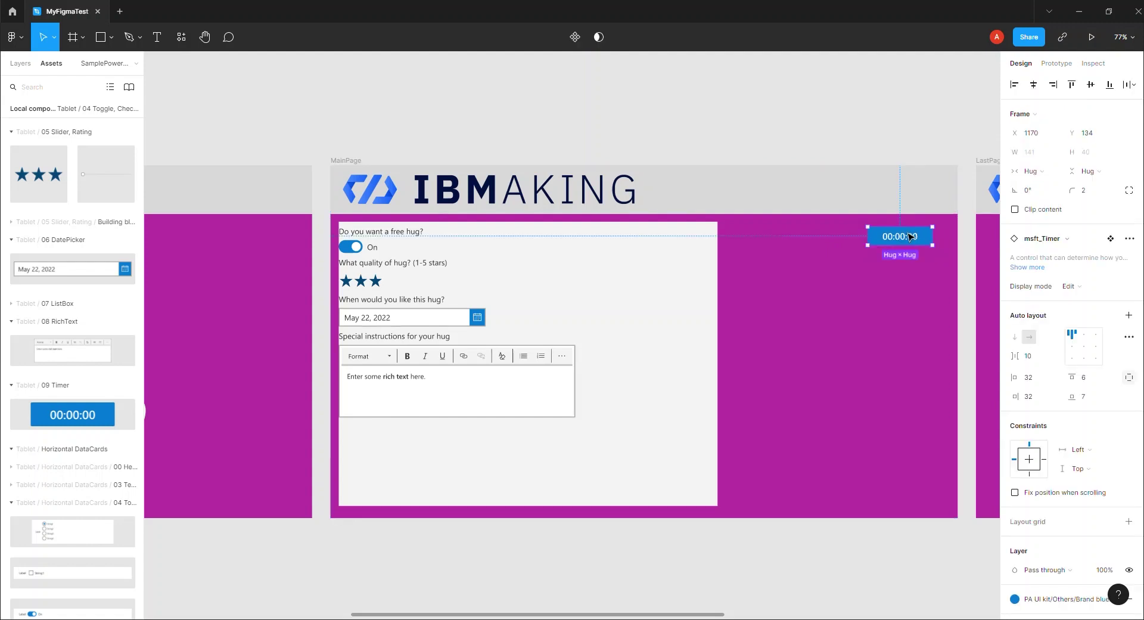
scroll(84, 238, "up", 10)
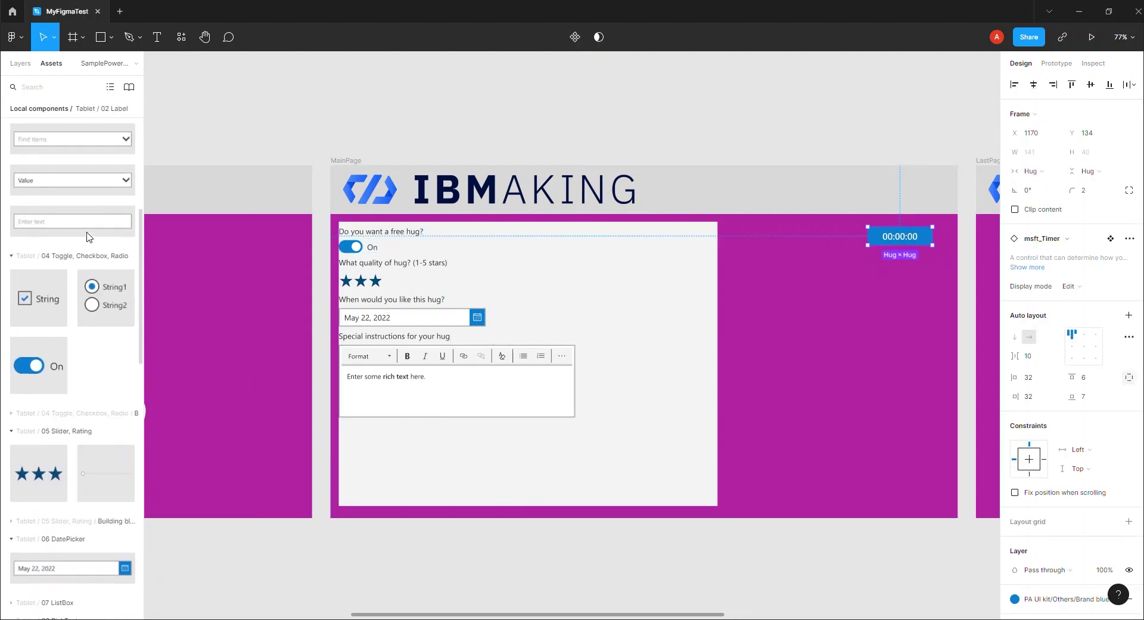
scroll(87, 238, "up", 2)
left_click_drag(239, 373, 910, 477)
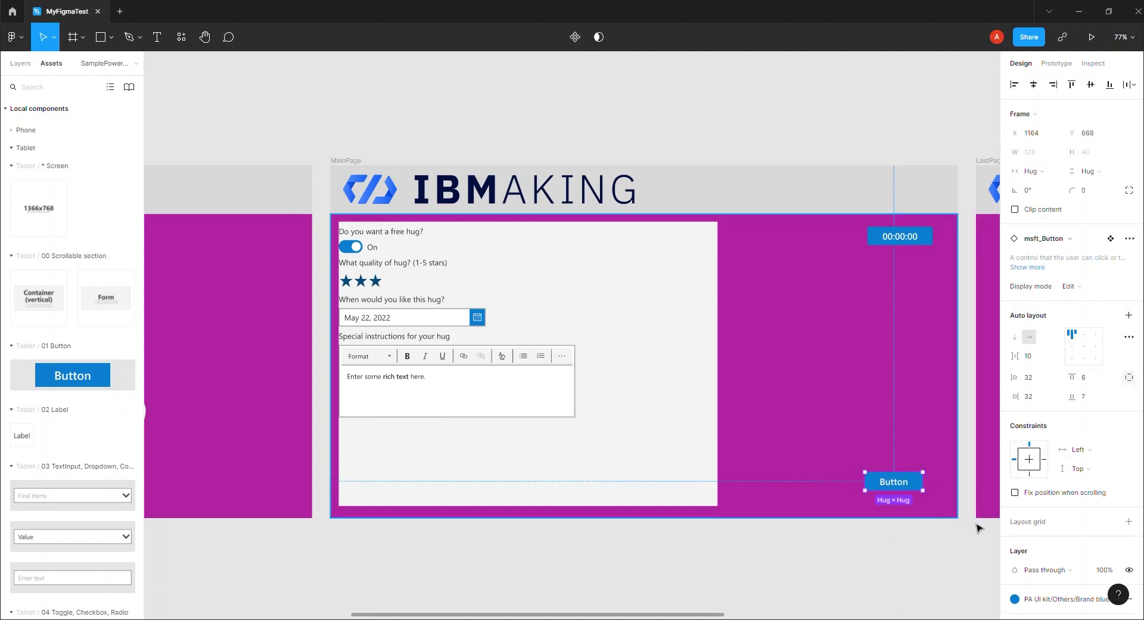
scroll(1035, 456, "down", 3)
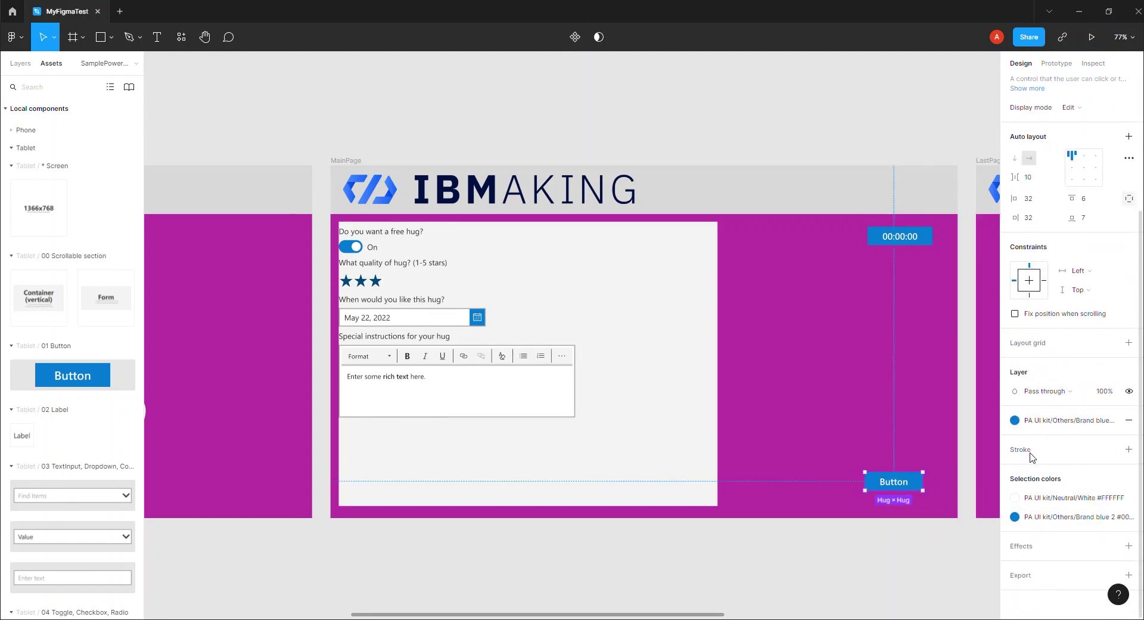
left_click(1029, 421)
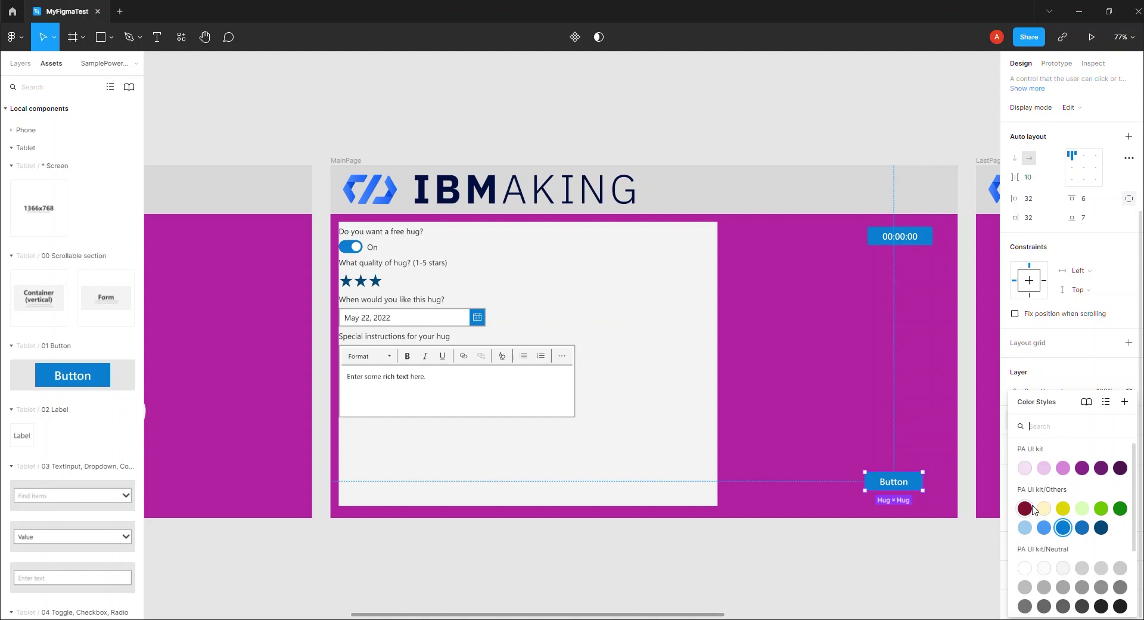
left_click(1044, 508)
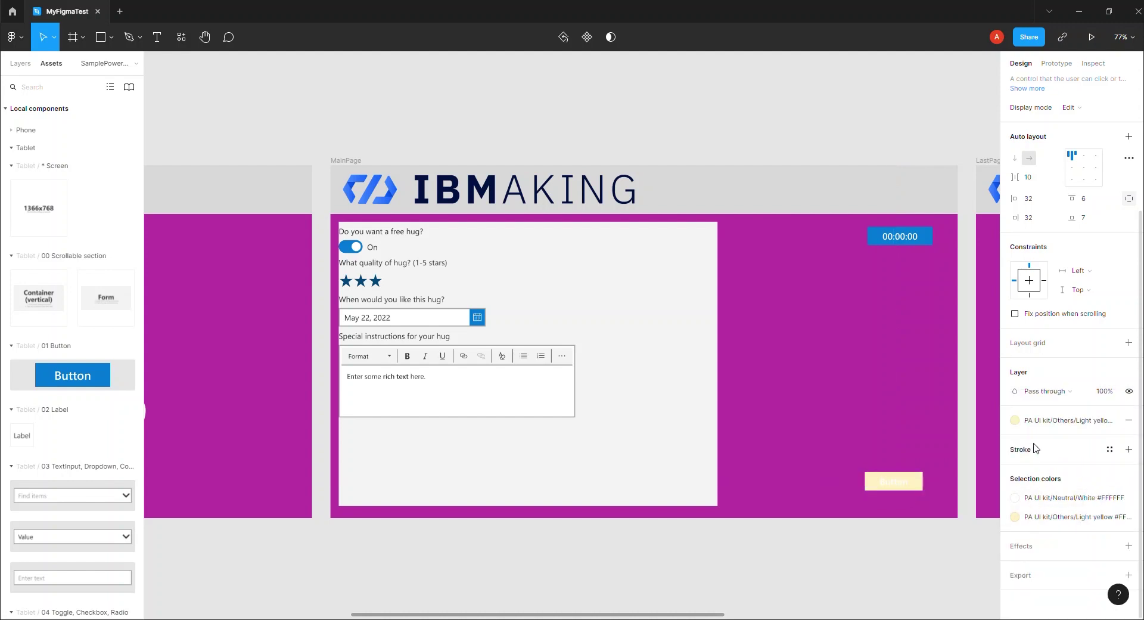
left_click(1027, 420)
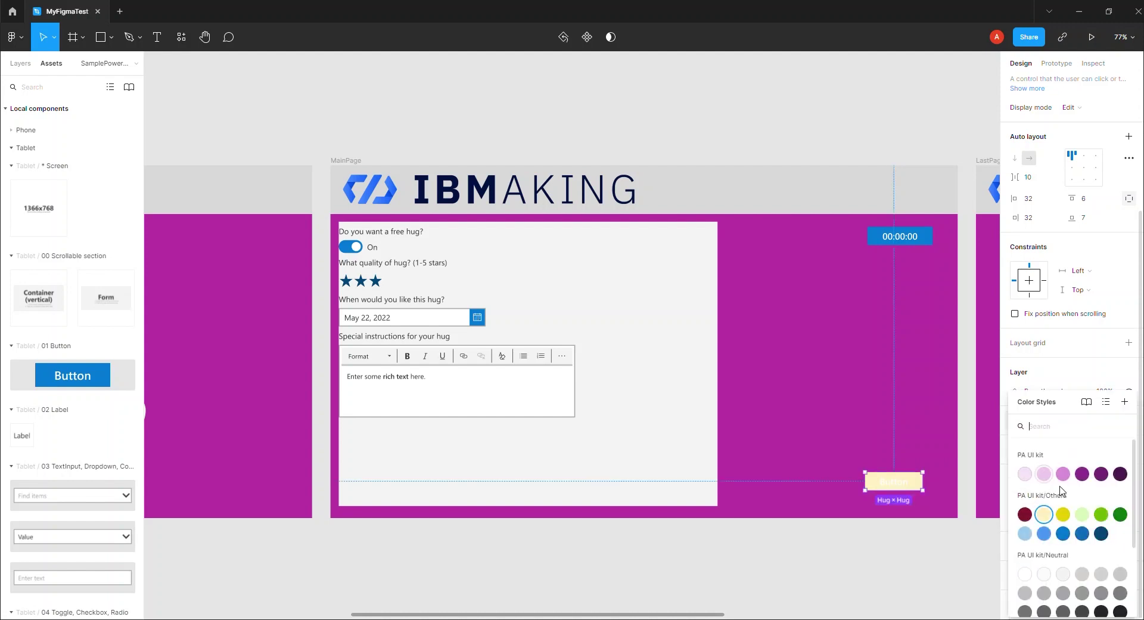
left_click(1062, 533)
Step: Set the timer's fill to dark gray Neutral/Gray #242424
left_click(915, 239)
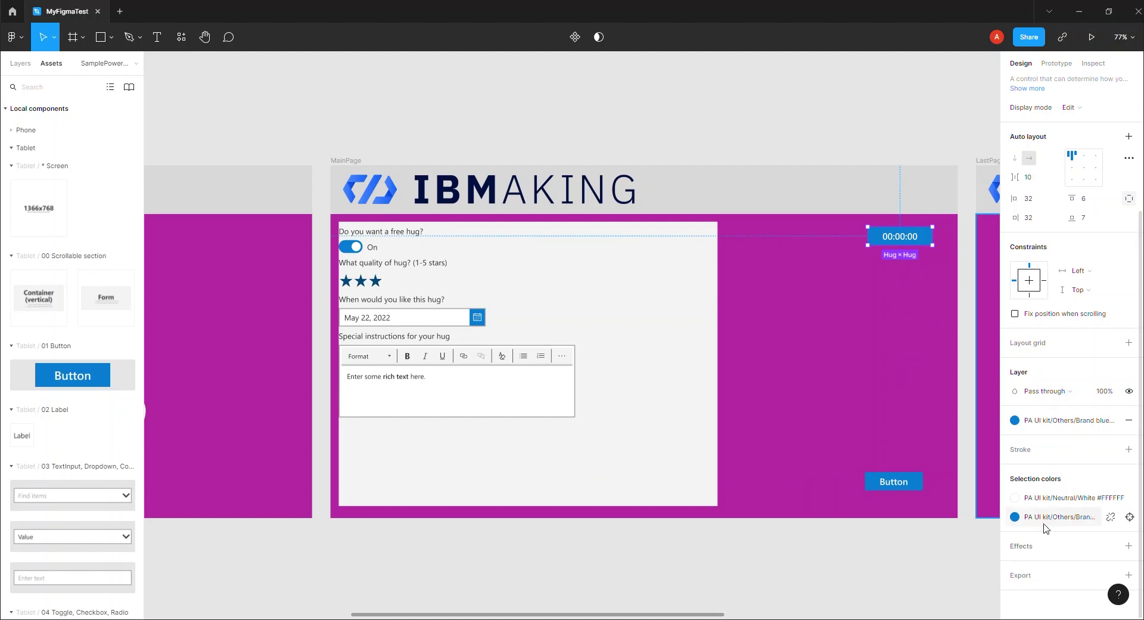
left_click(1022, 520)
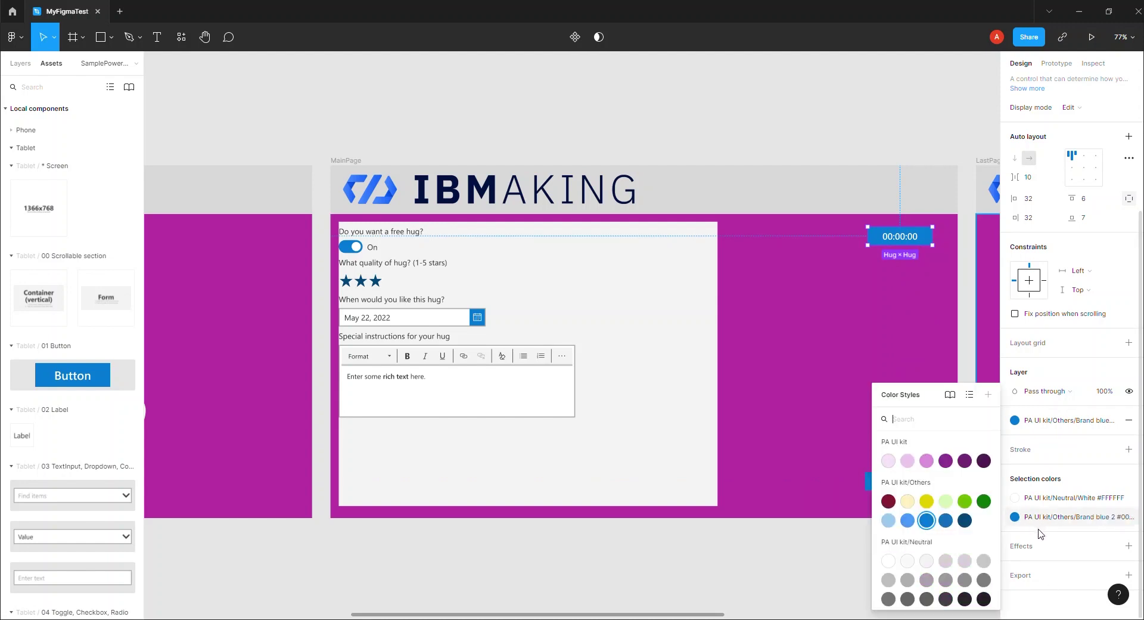
left_click(964, 598)
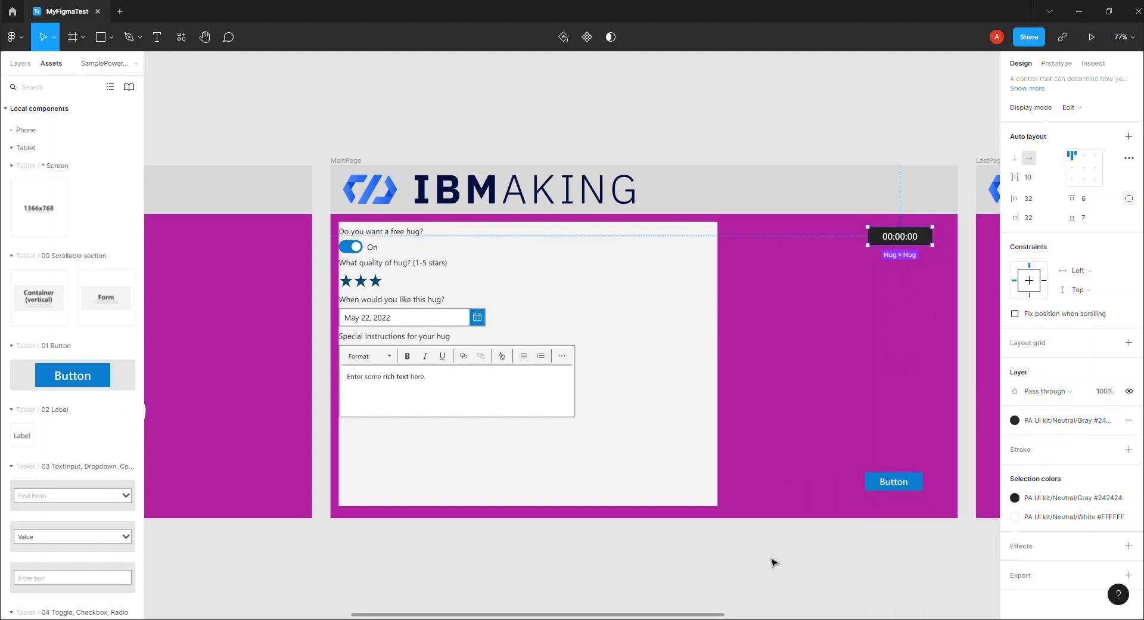
left_click(669, 492)
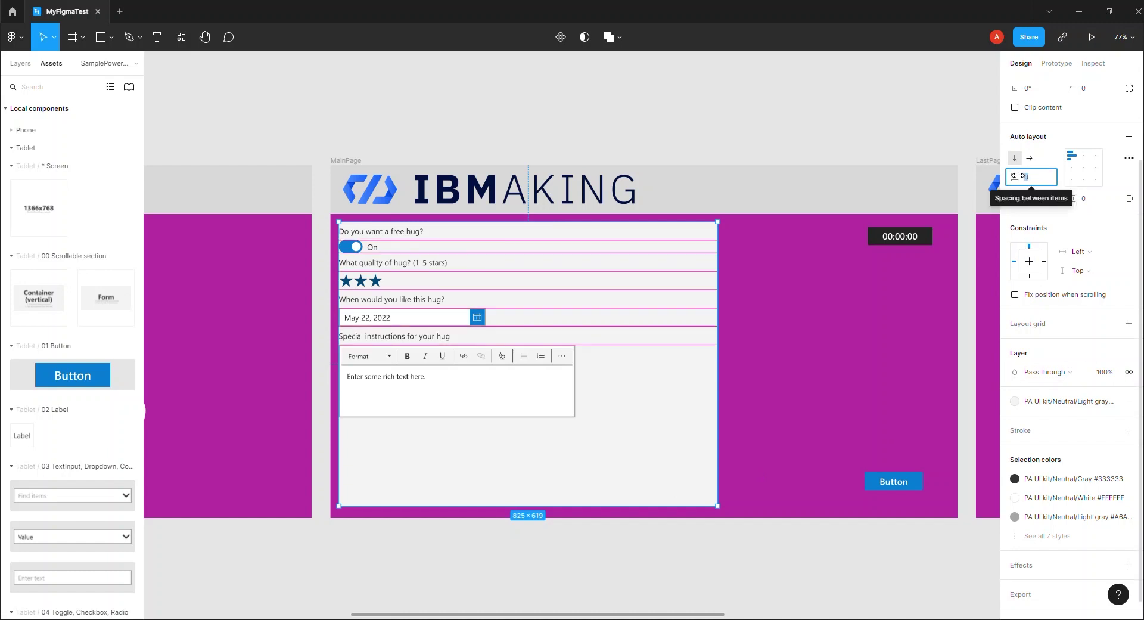
Step: Set the form's auto layout item spacing to 20 and horizontal padding to 20
type("20")
key("Tab")
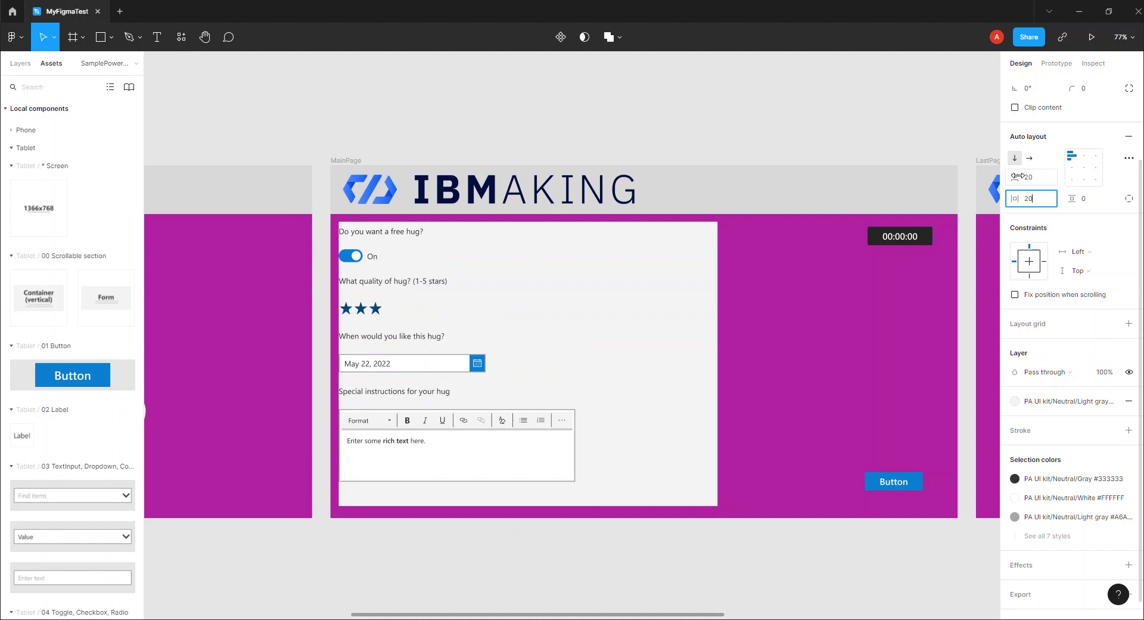
type("20")
key("Tab")
Step: Deselect the form and zoom out to view all three screens together
left_click(672, 607)
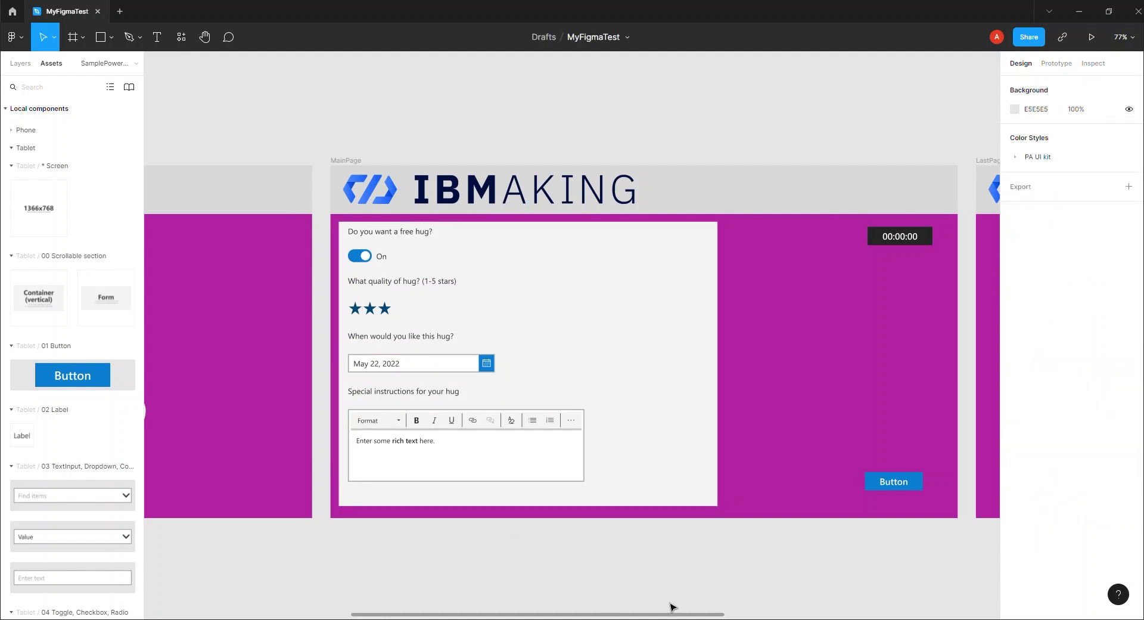
left_click_drag(667, 615, 692, 543)
scroll(685, 492, "down", 5)
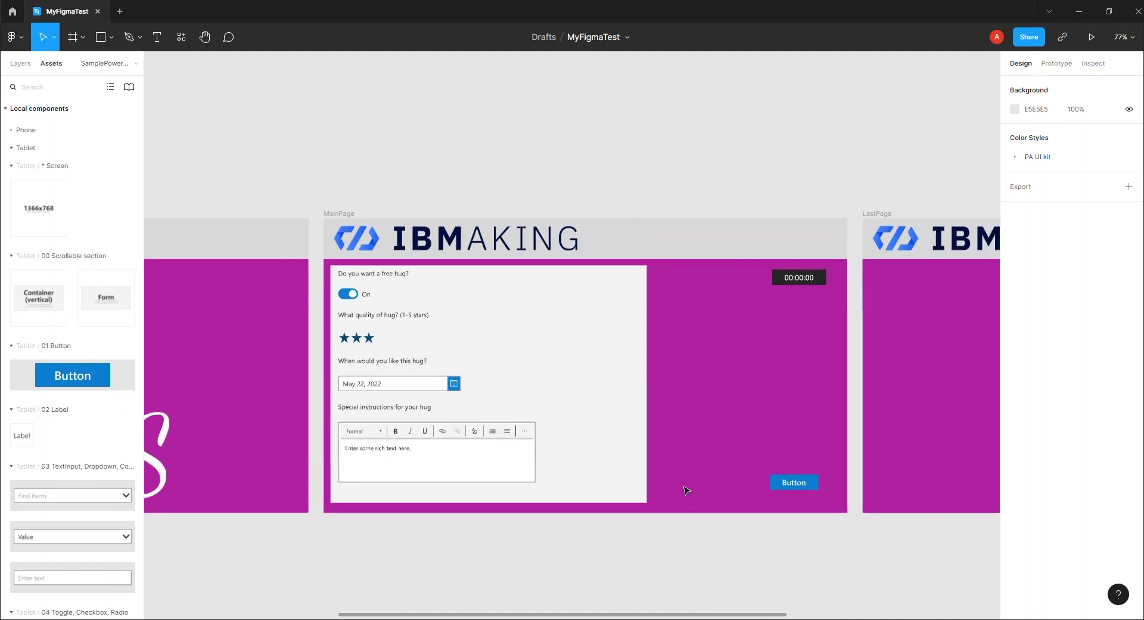
scroll(514, 511, "down", 1)
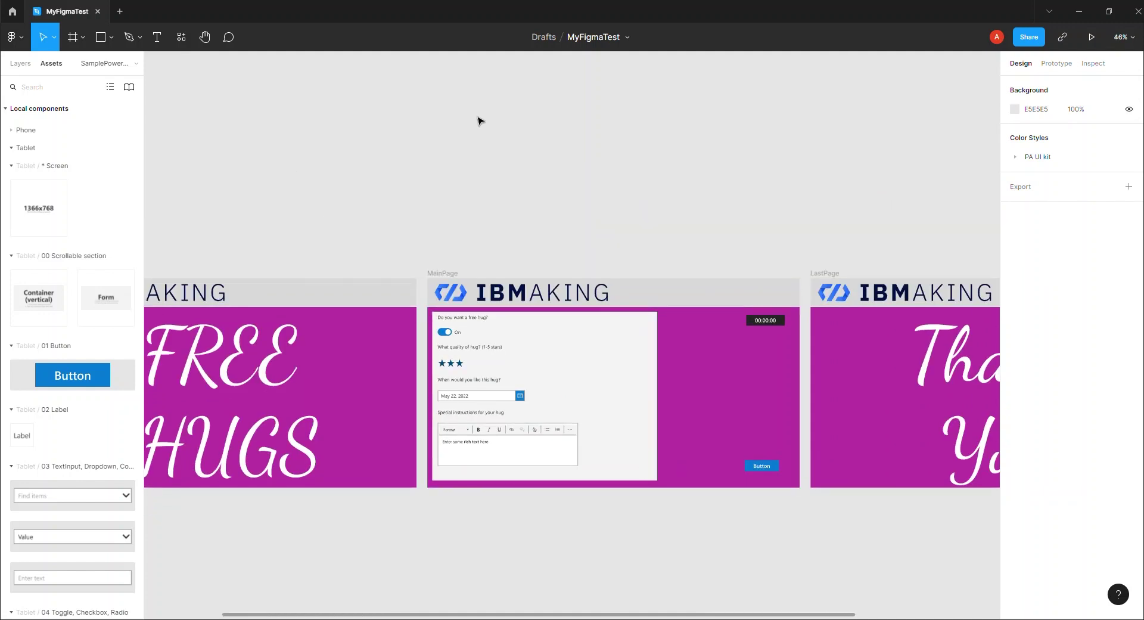
Step: Generate a personal access token called MyFigmaTest in account settings and copy its value
left_click(20, 64)
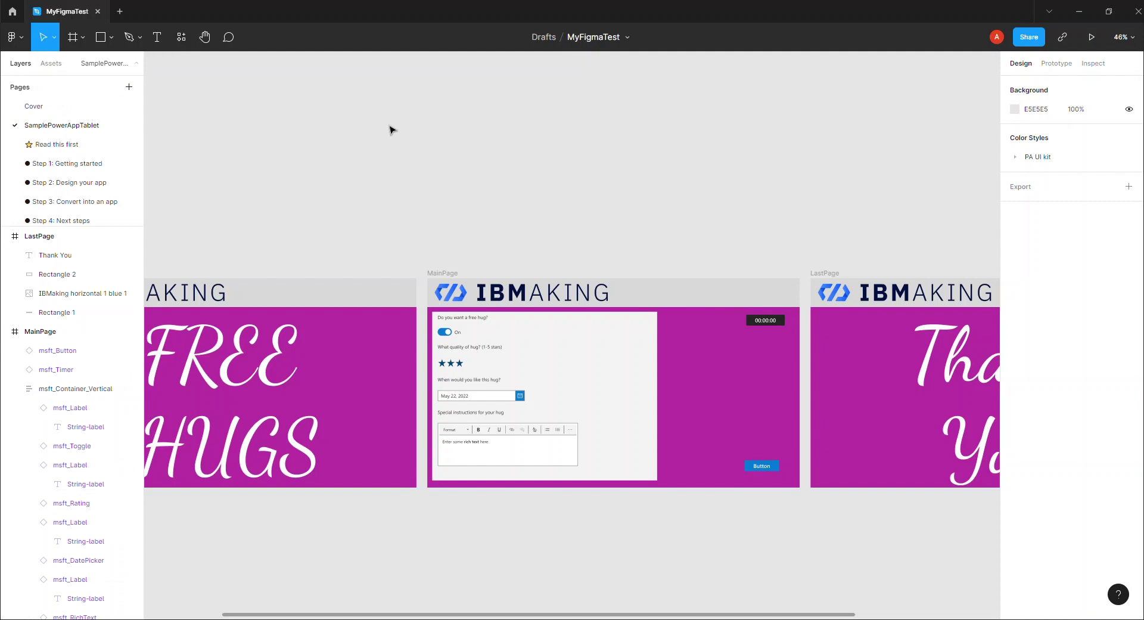
left_click(22, 41)
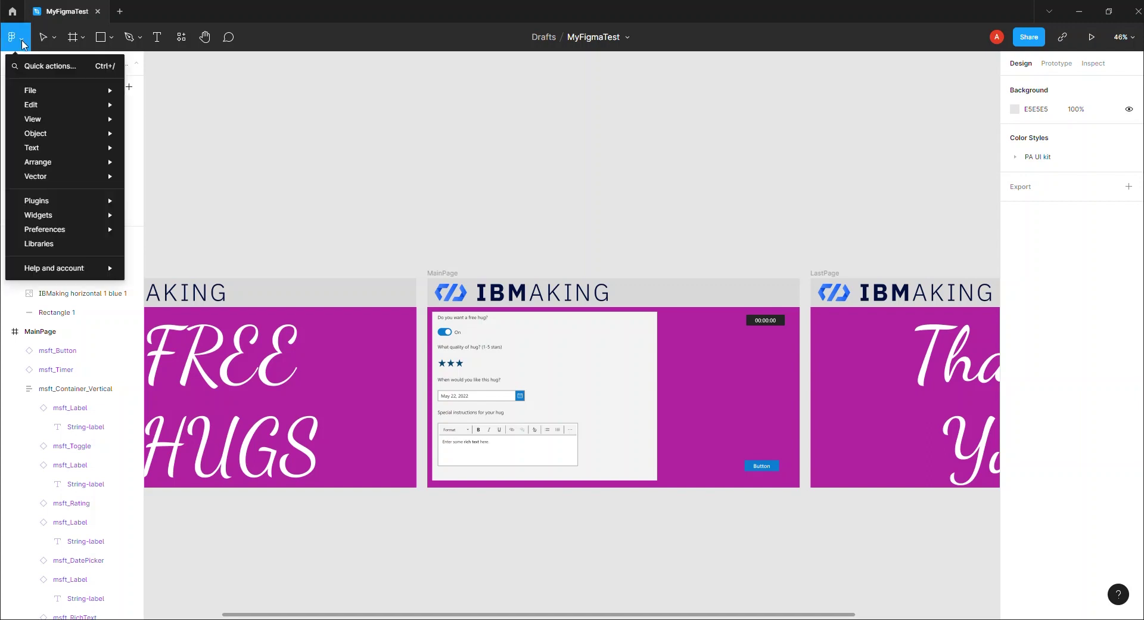
mouse_move(57, 208)
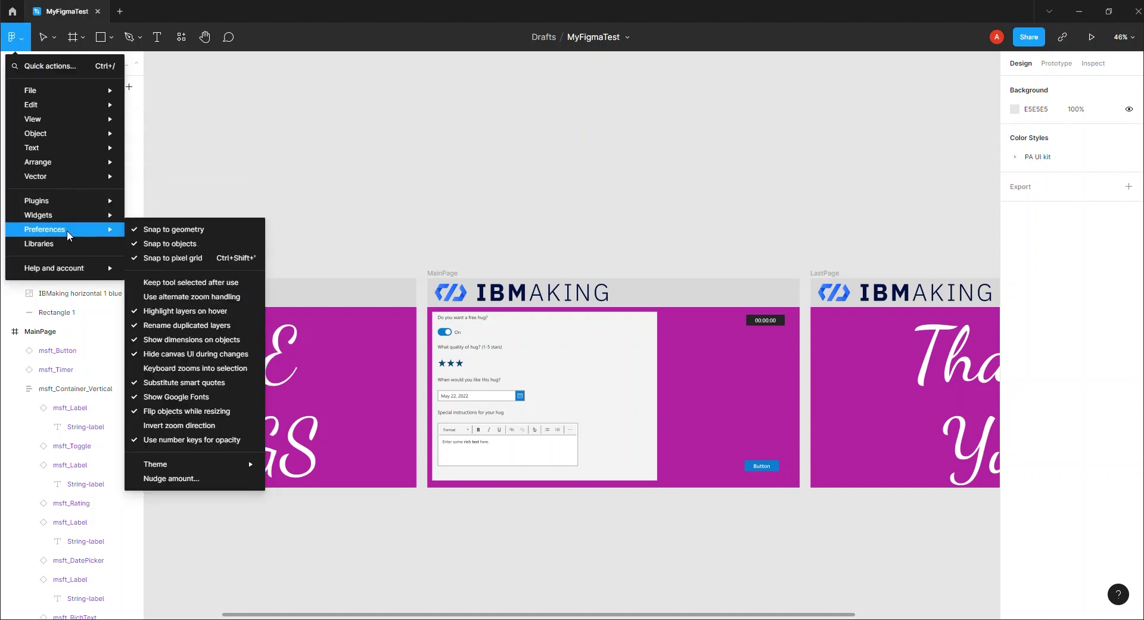
mouse_move(87, 268)
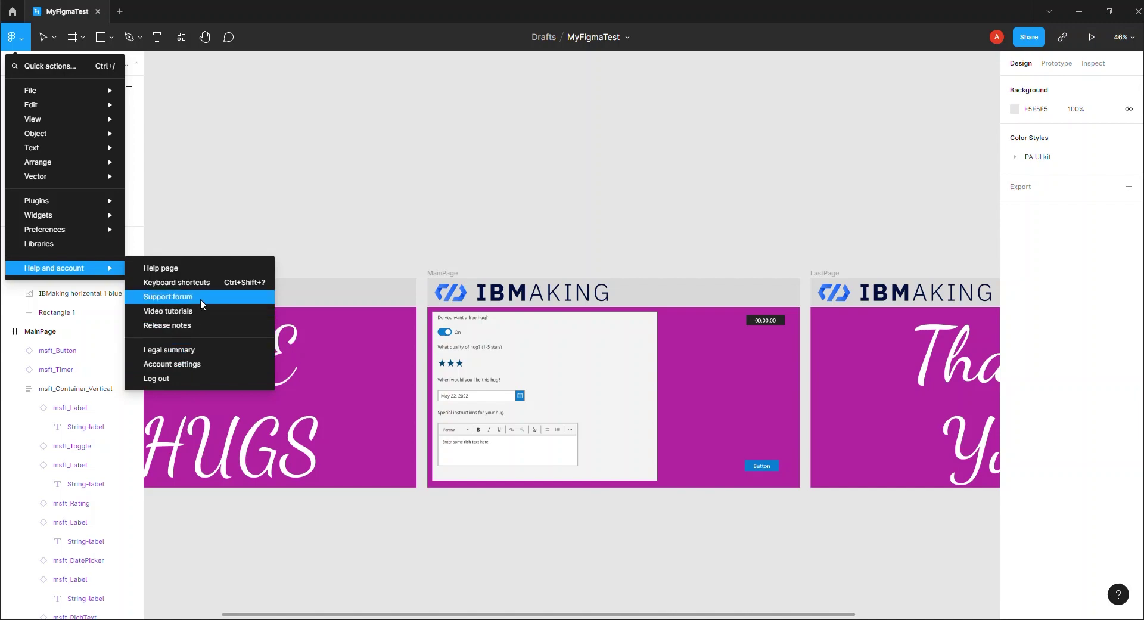
left_click(205, 362)
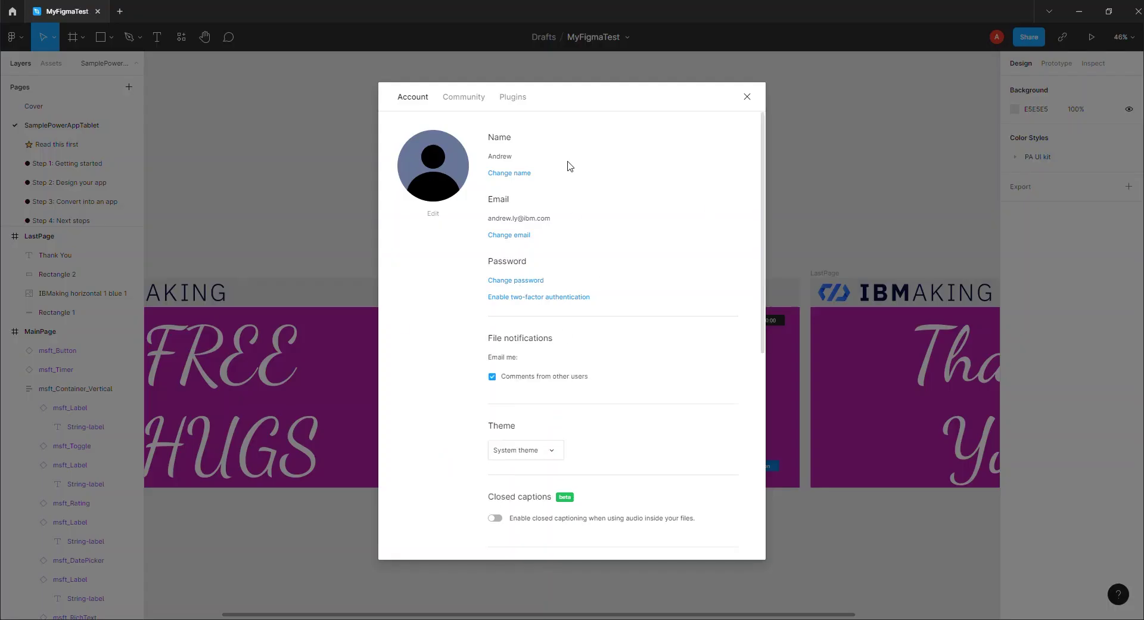
scroll(581, 321, "down", 6)
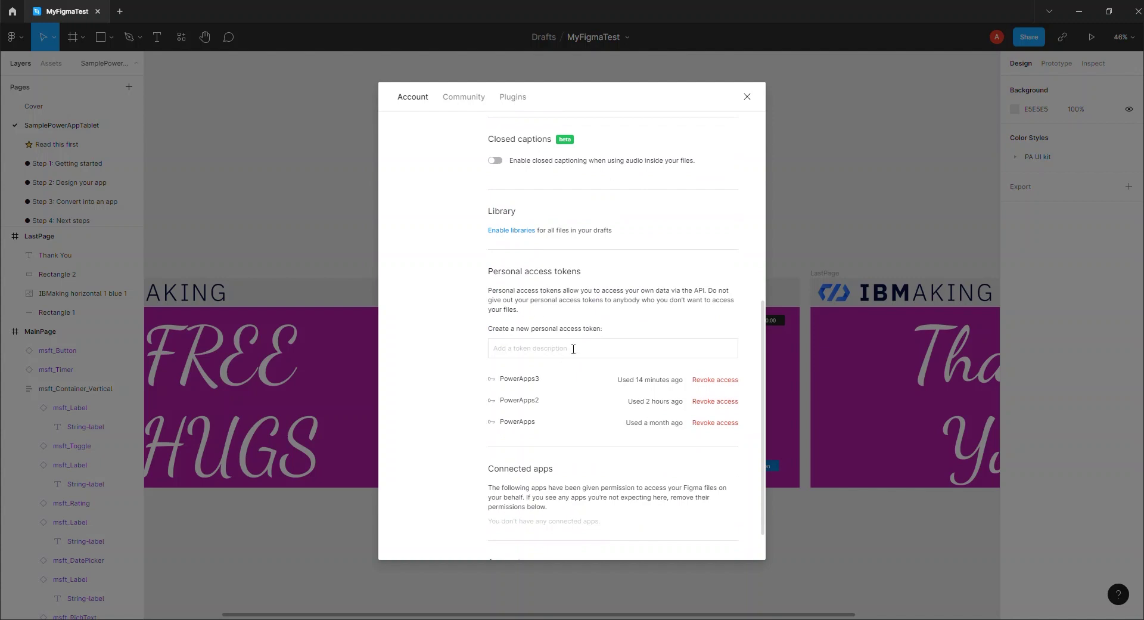
type("My")
key("BackSpace")
key("BackSpace")
key("BackSpace")
key("BackSpace")
key("BackSpace")
key("BackSpace")
key("BackSpace")
key("BackSpace")
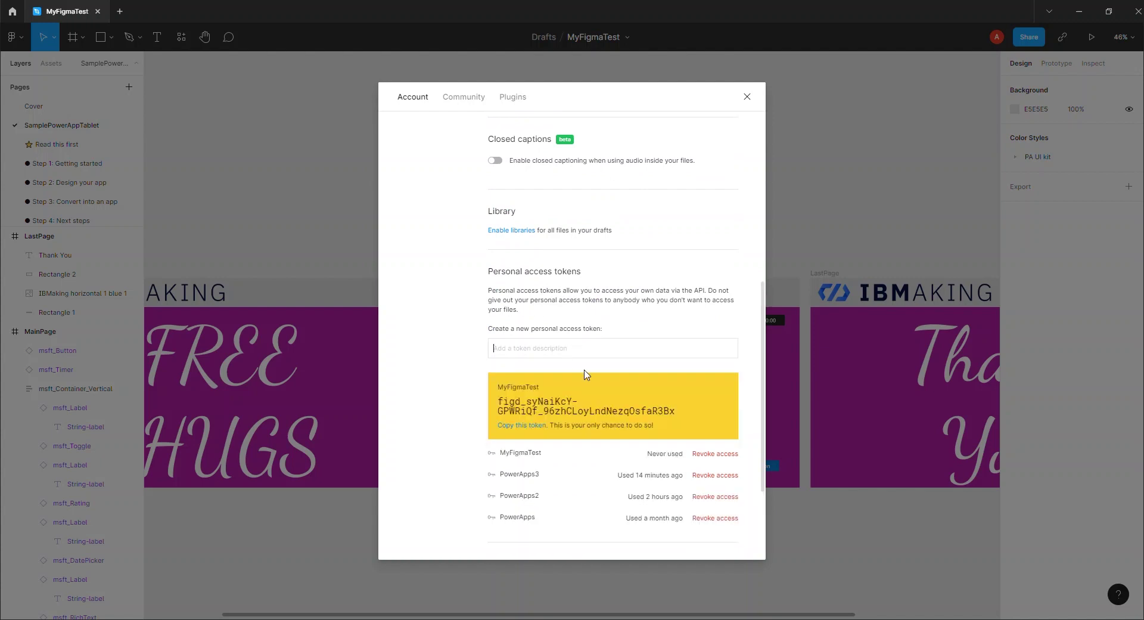
left_click(525, 426)
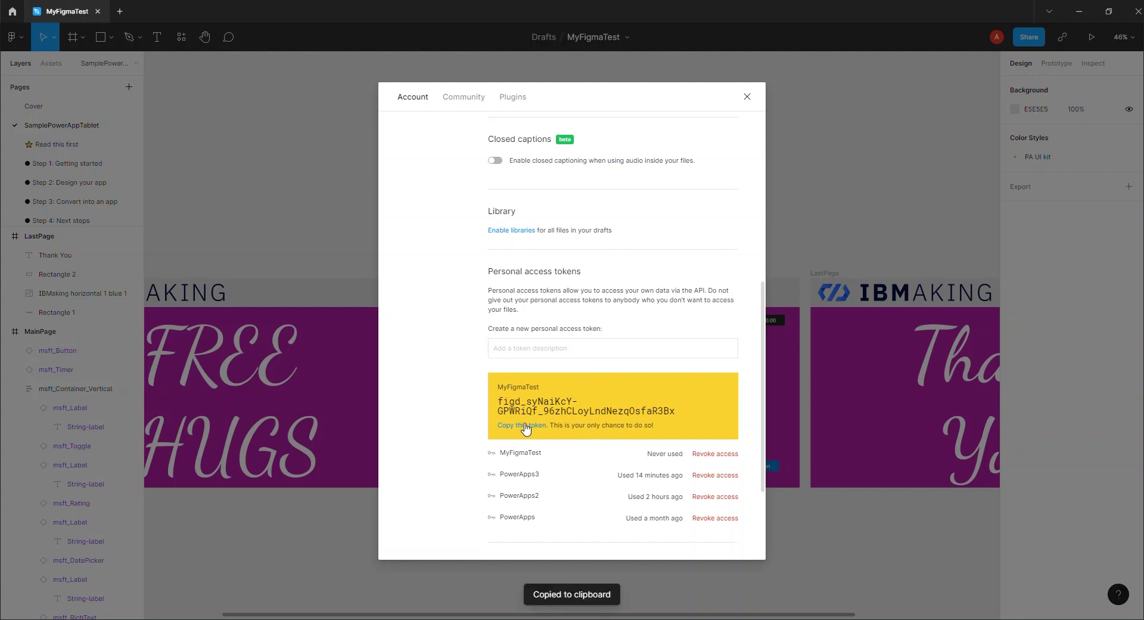
Step: Start a canvas app from Figma named MyFigmaTest and paste in the personal access token
left_click(746, 95)
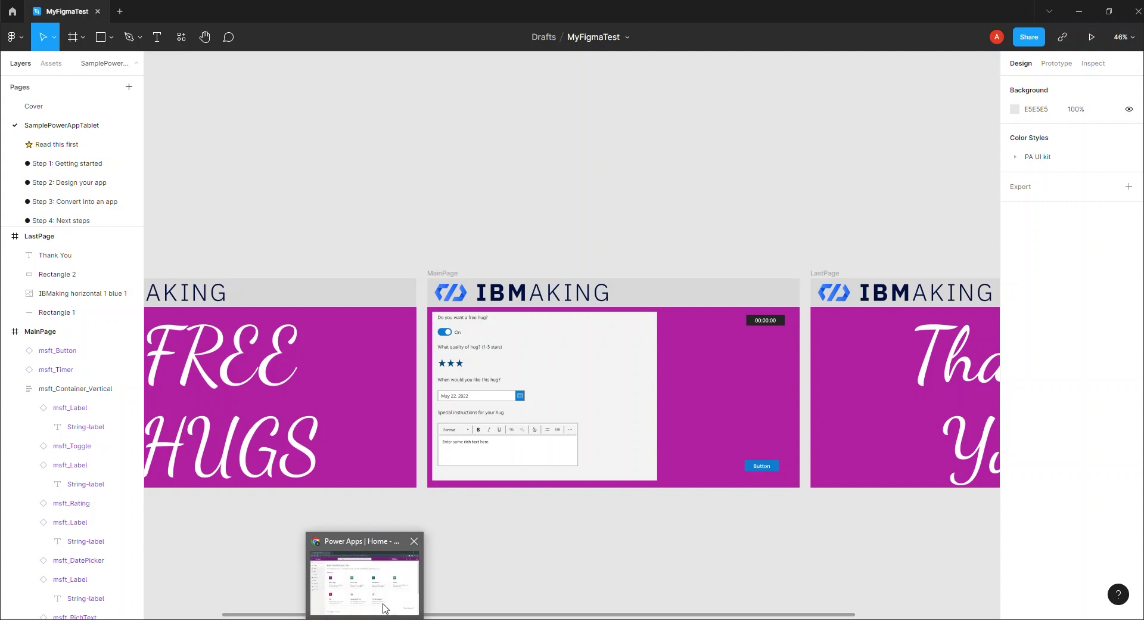
key("alt+Tab")
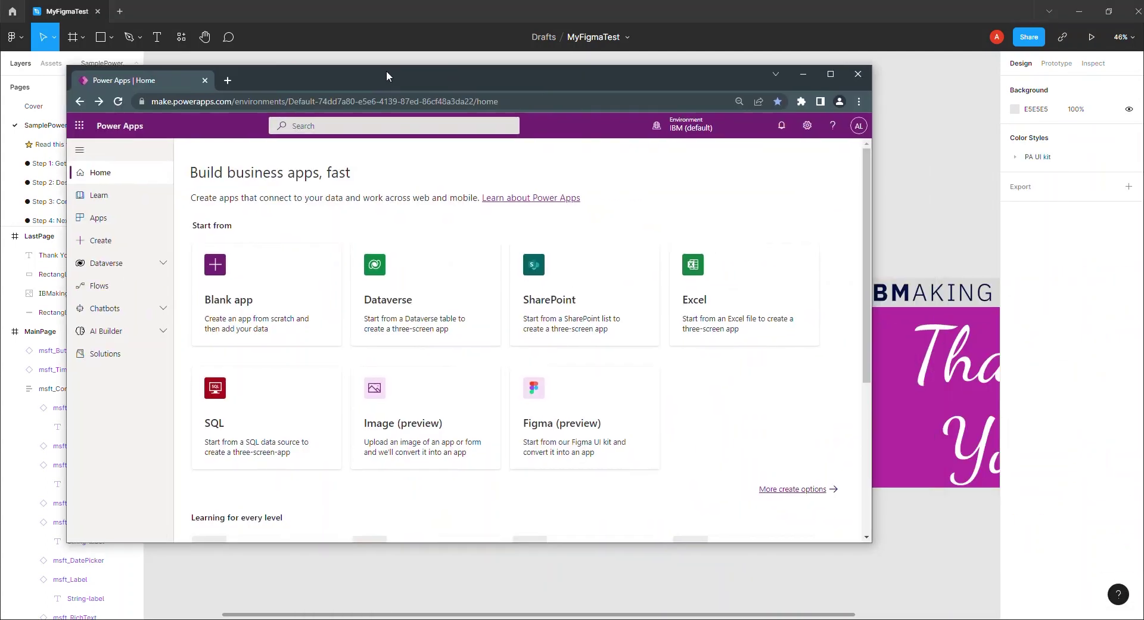
double_click(386, 71)
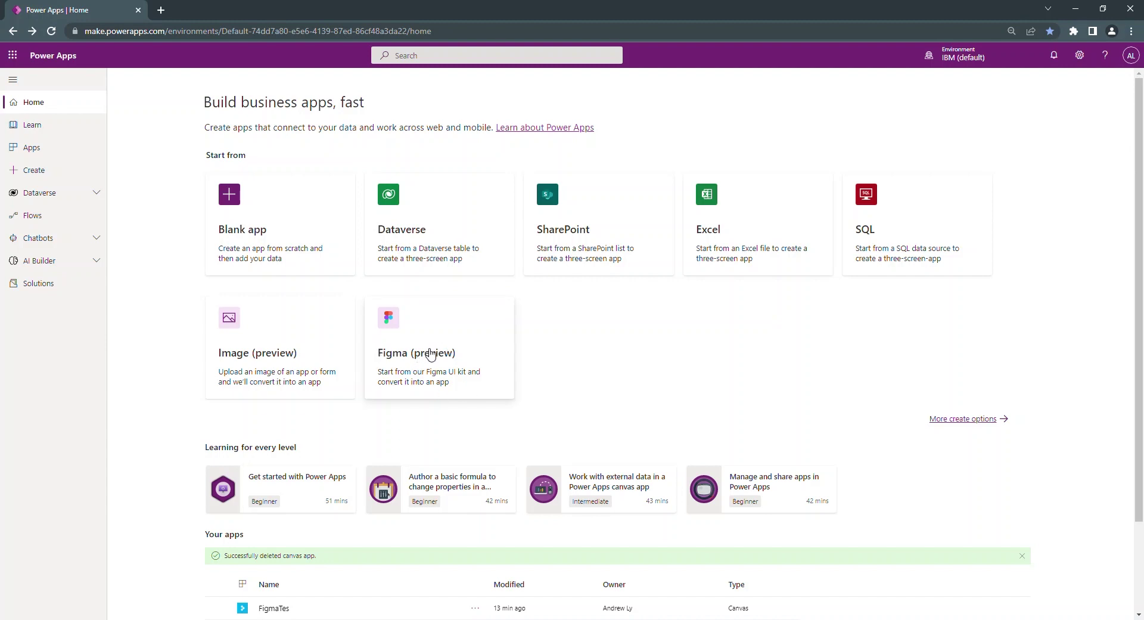
left_click(426, 367)
left_click(636, 255)
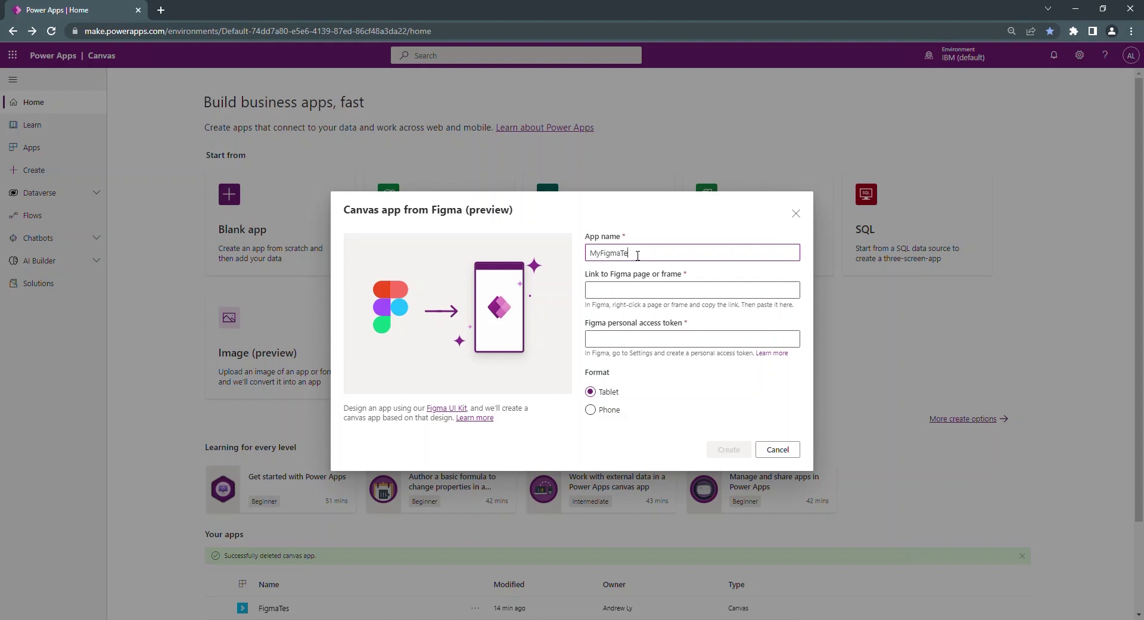
type("MyFigmaTest")
left_click(685, 339)
key("ctrl+v")
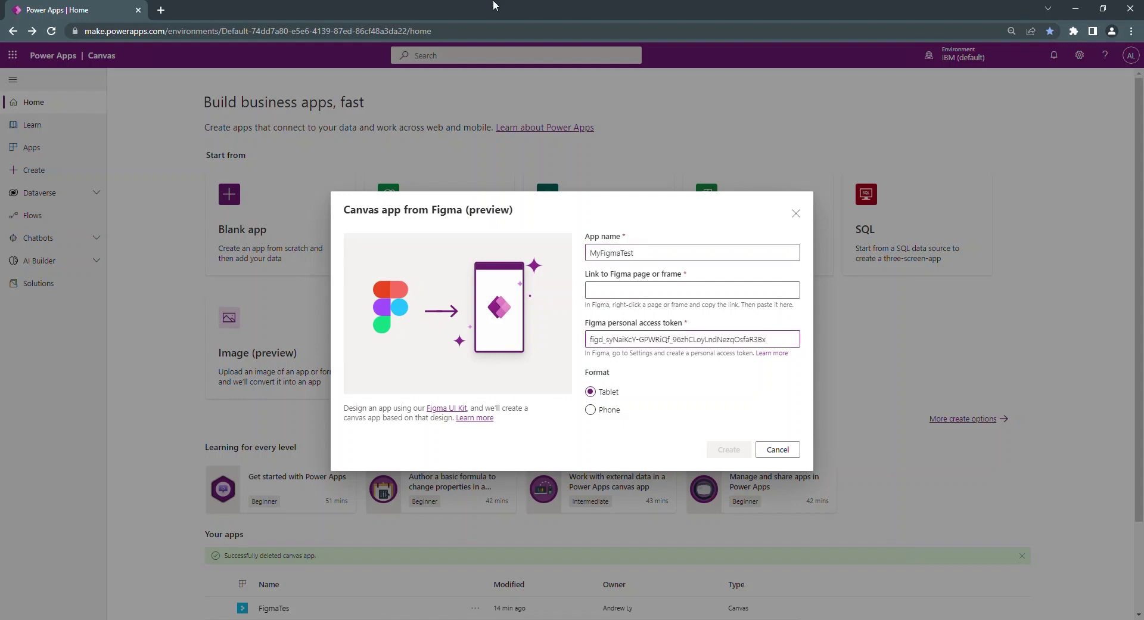
Step: Copy the SamplePowerAppTablet page link from Figma into the form and create the app
mouse_move(306, 615)
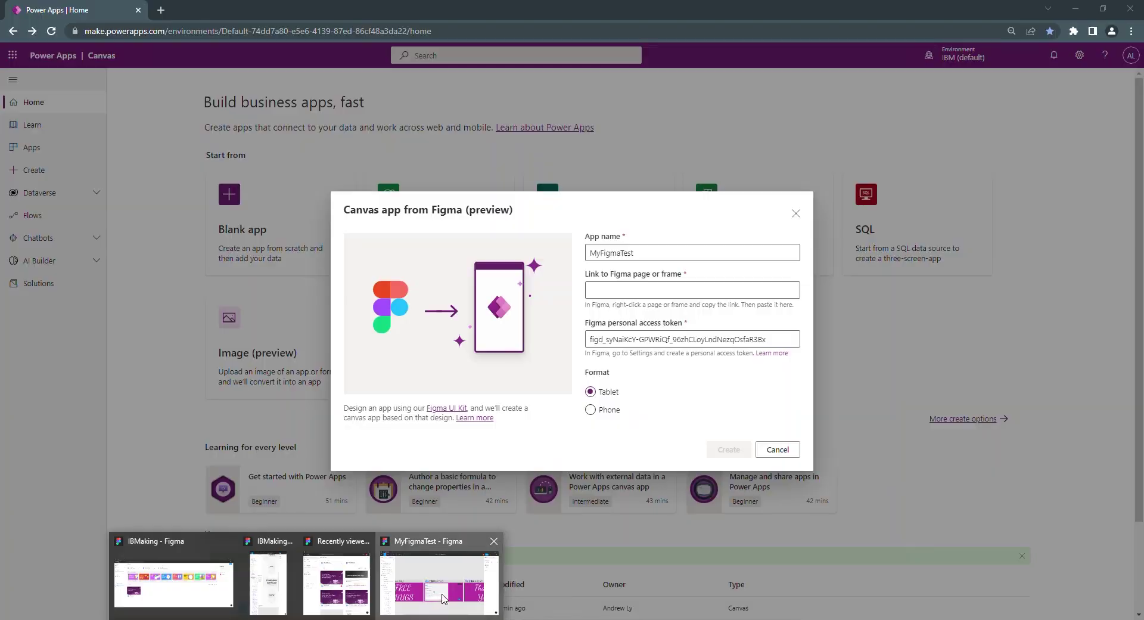
left_click(444, 599)
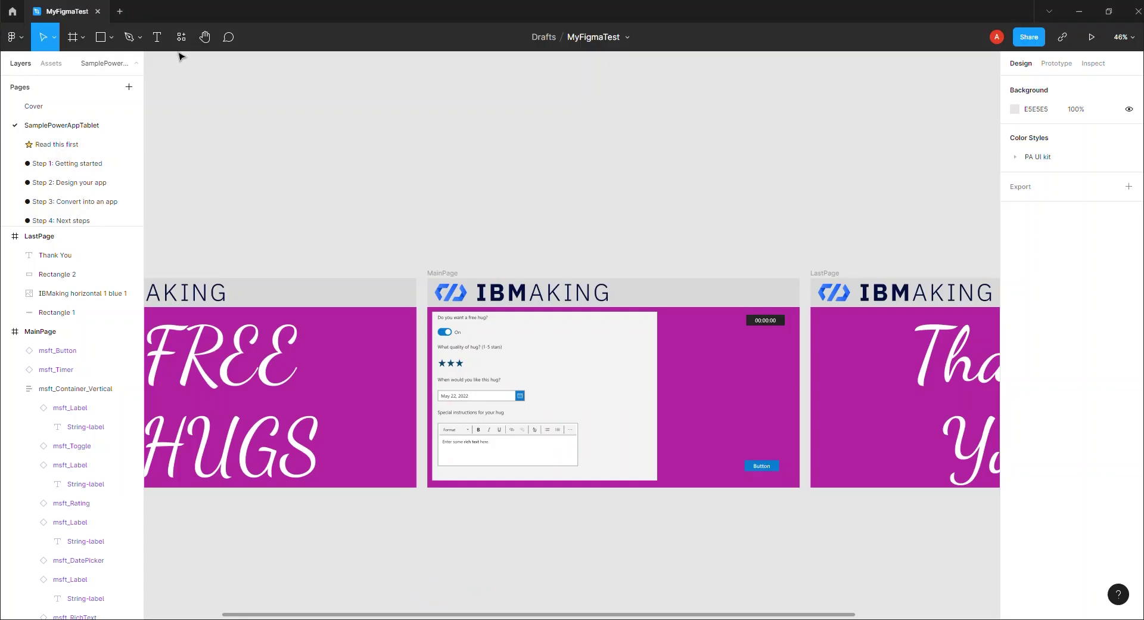
right_click(97, 126)
left_click(131, 135)
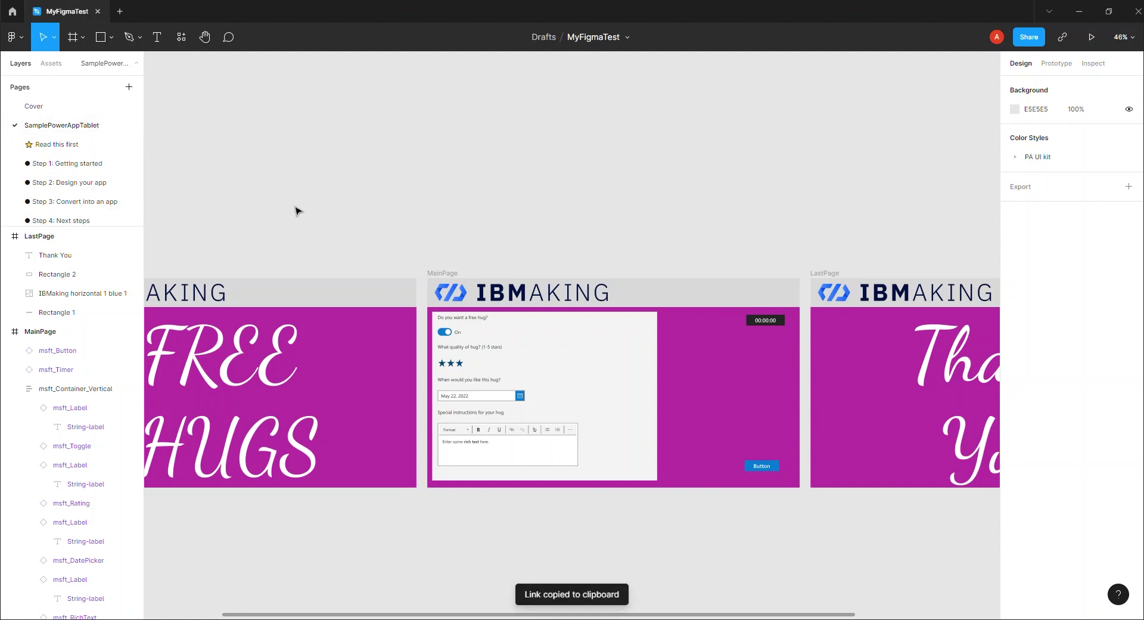
key("alt+Tab")
key("ctrl+v")
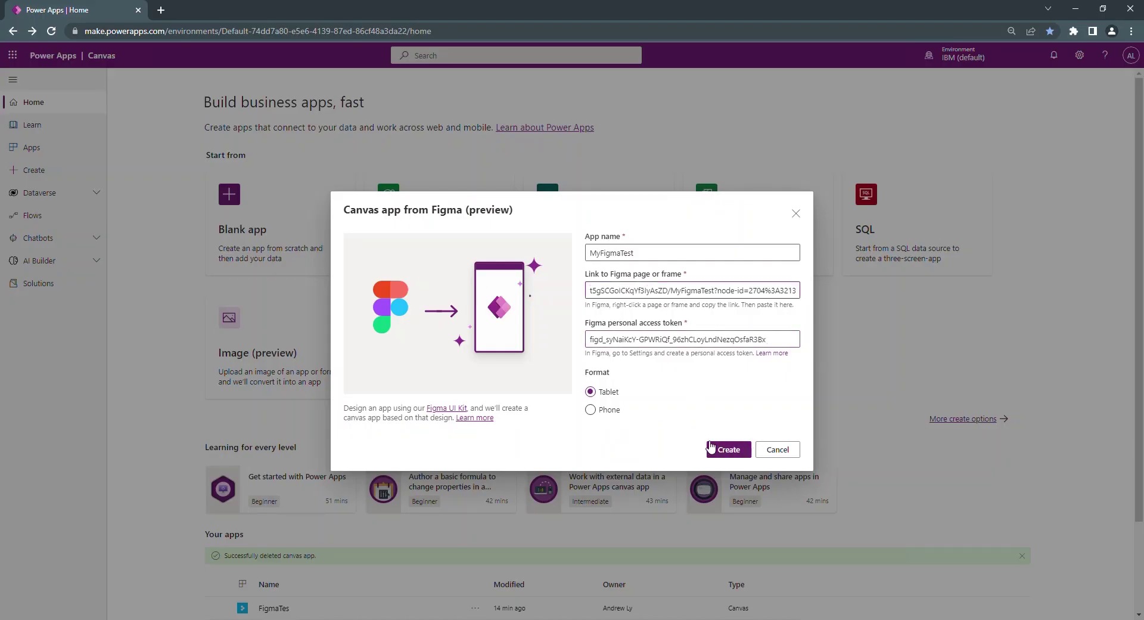
left_click(727, 448)
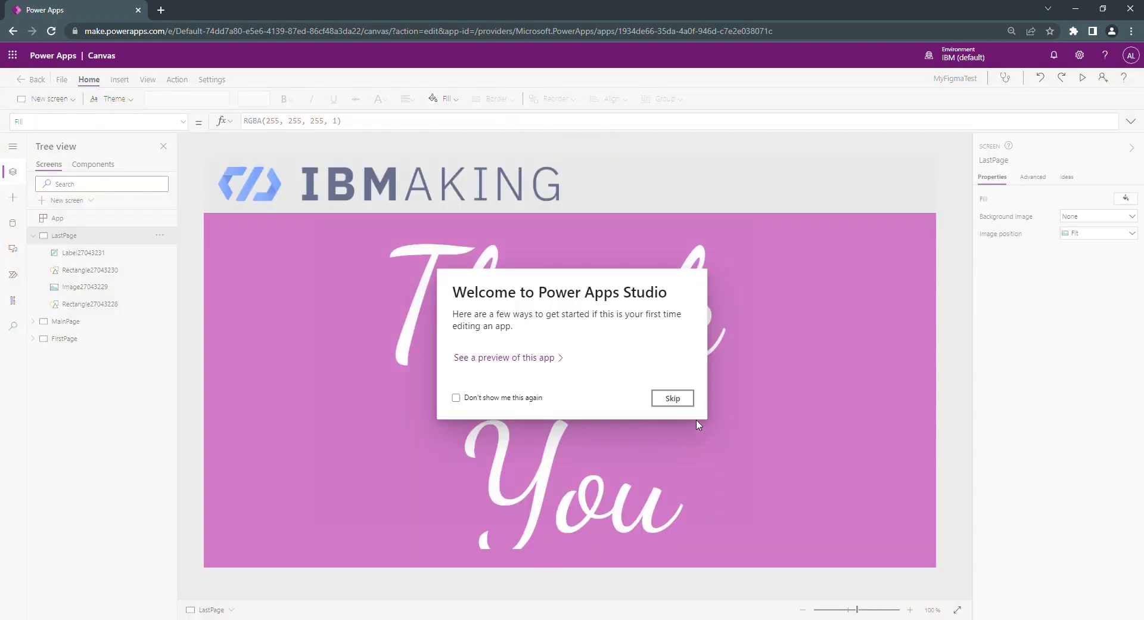
Step: Skip the welcome dialog, delete the LSEP glyph from FirstPage's FREE HUGS title, and nudge it down
left_click(674, 398)
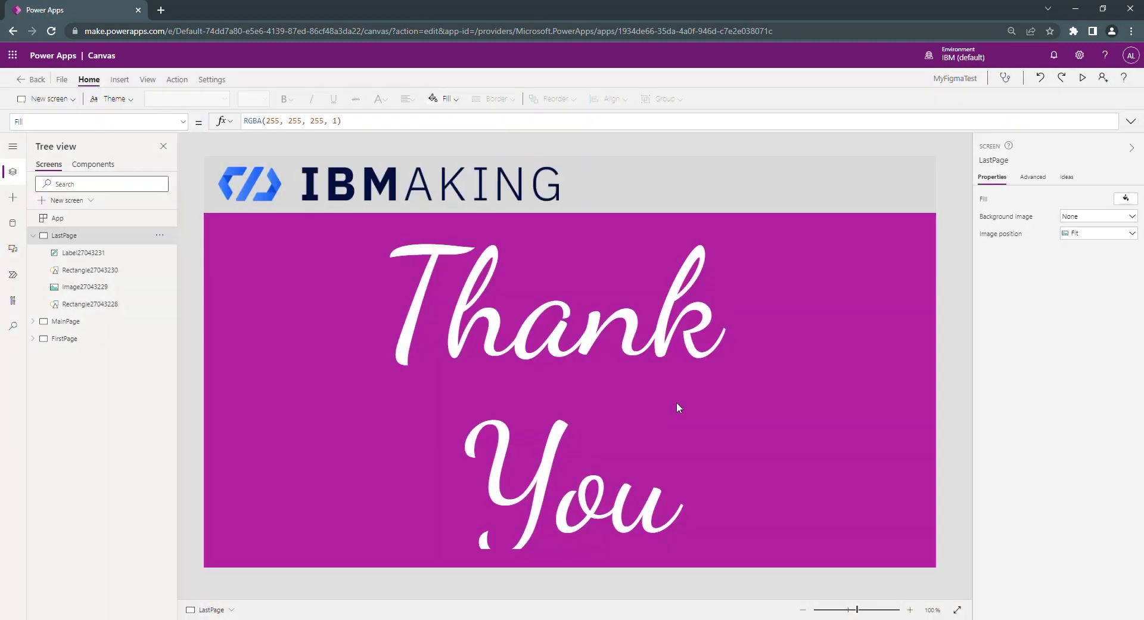
left_click(63, 339)
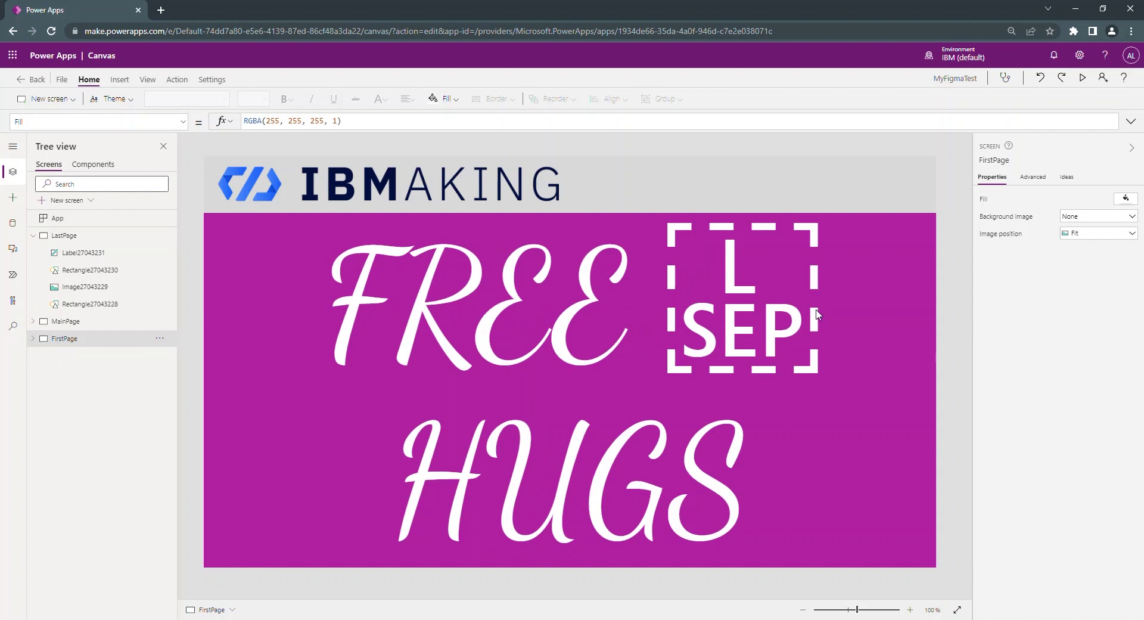
left_click(769, 344)
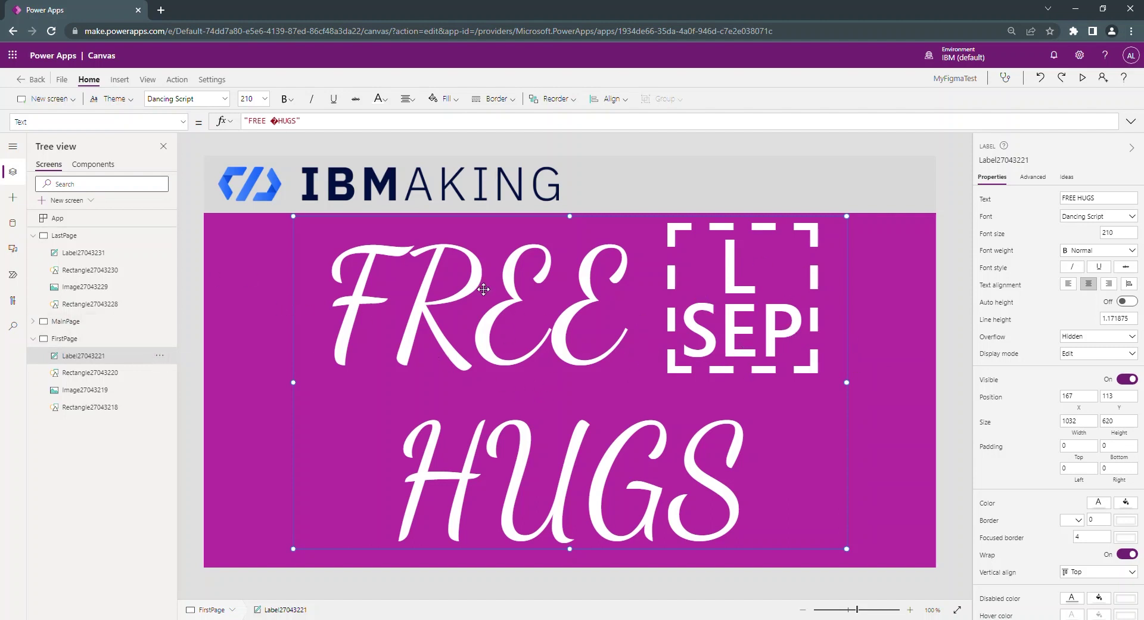
double_click(695, 319)
left_click(746, 315)
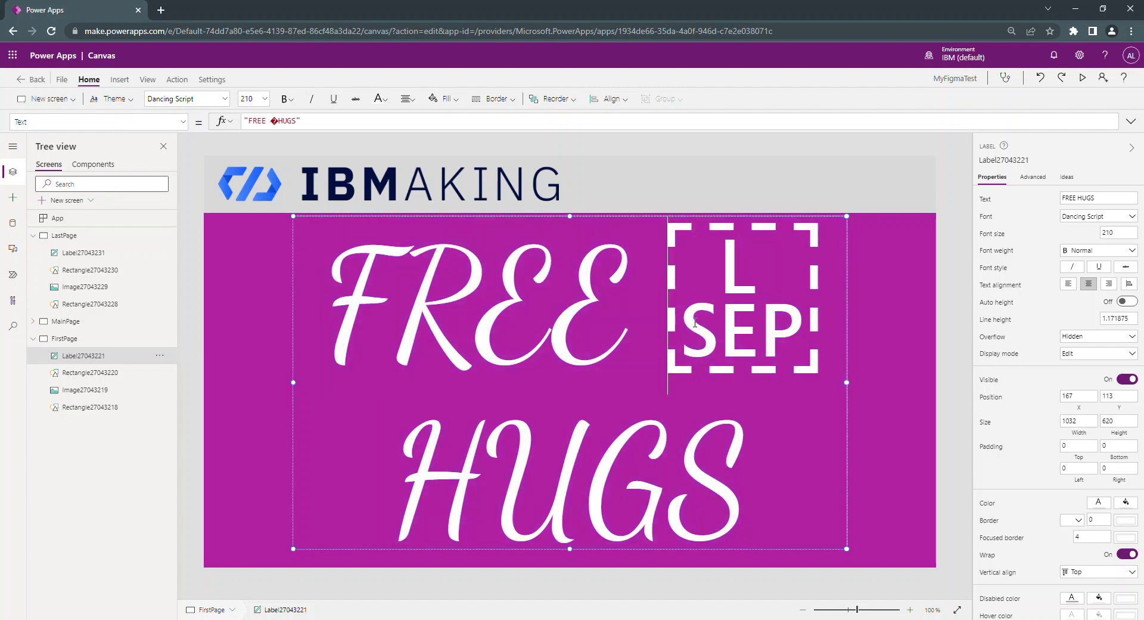
key("BackSpace")
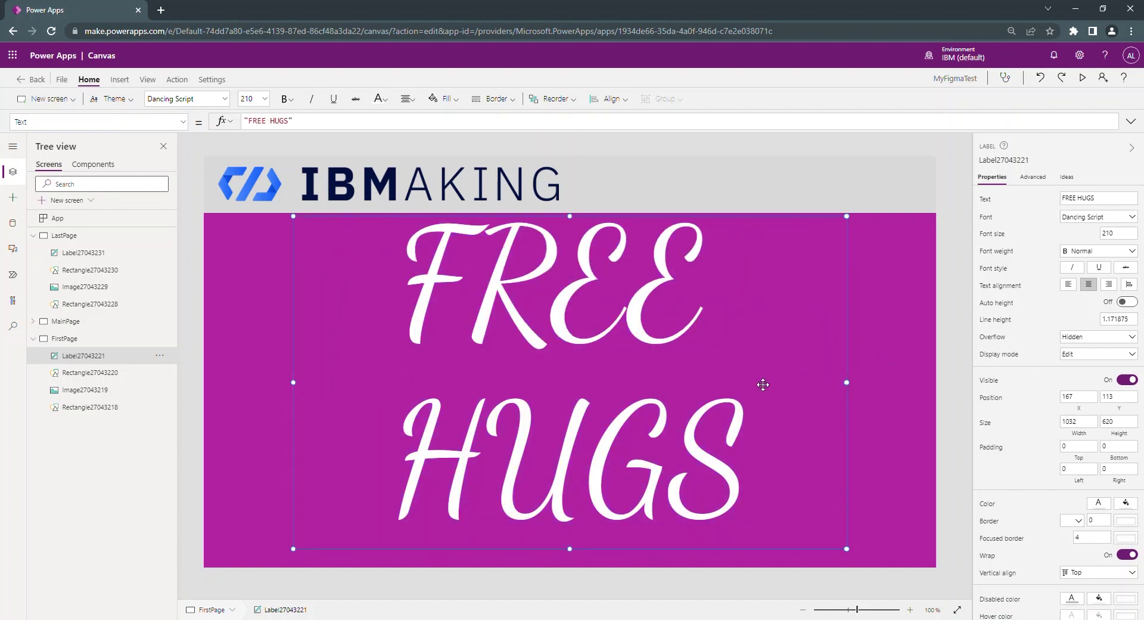
left_click_drag(560, 351, 558, 360)
Step: Change MainPage's hug form container colour from magenta to light grey
left_click(940, 320)
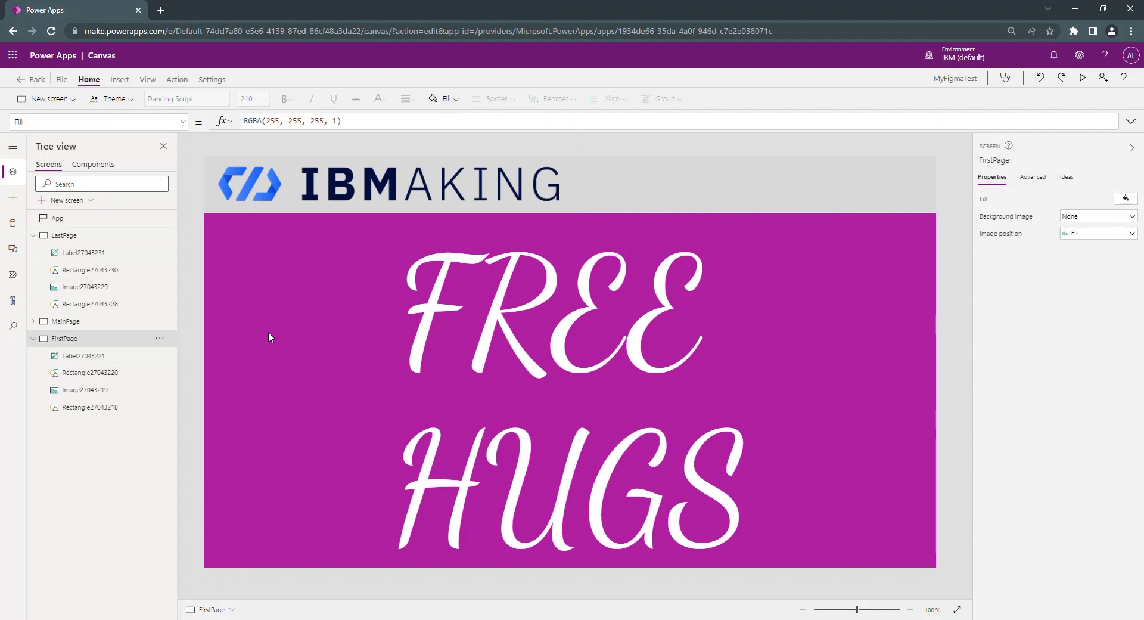
left_click(101, 326)
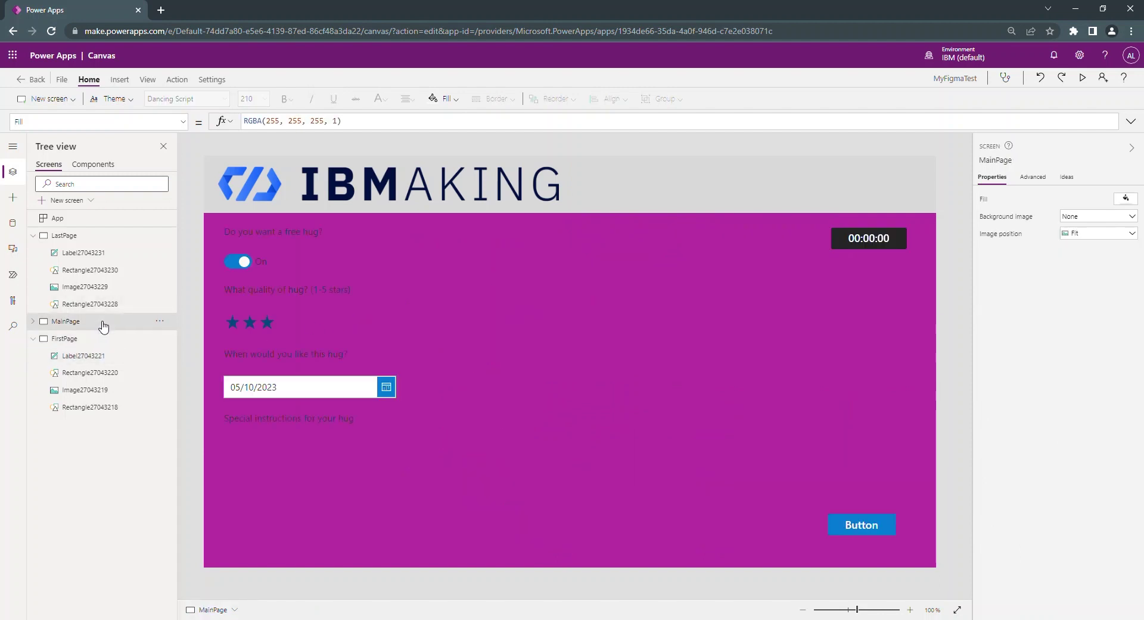
left_click(487, 286)
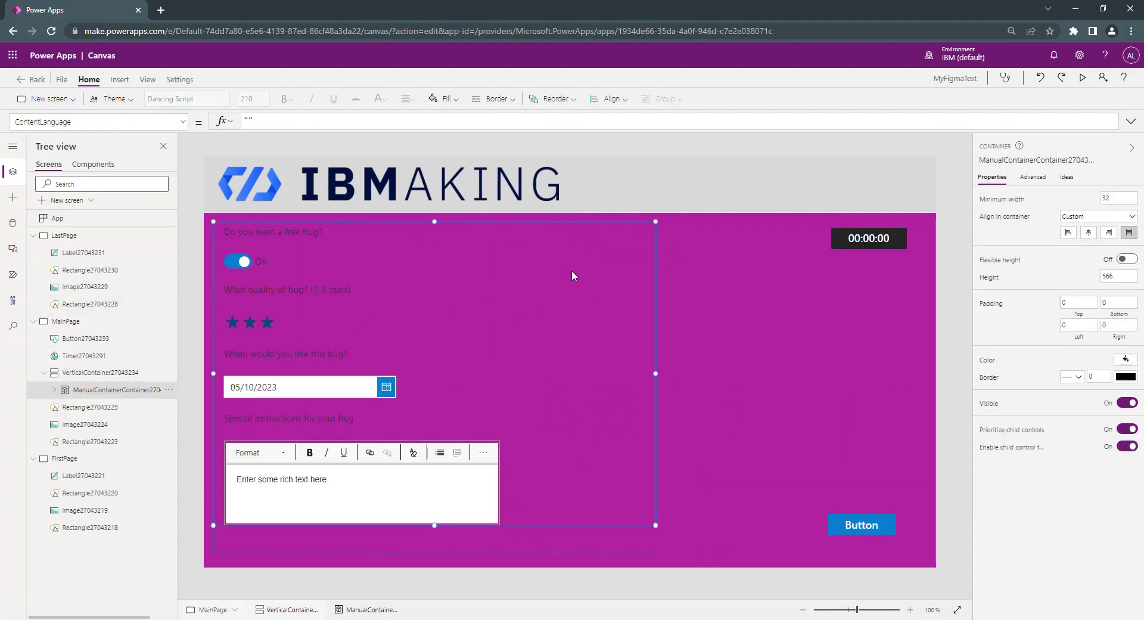
left_click(1126, 358)
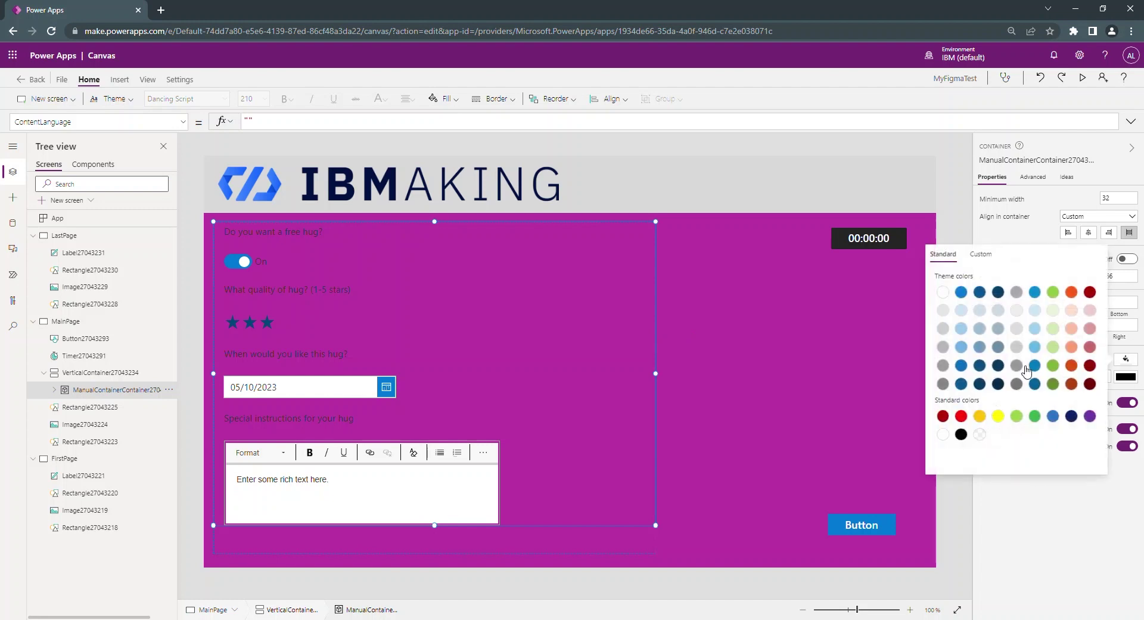
left_click(942, 310)
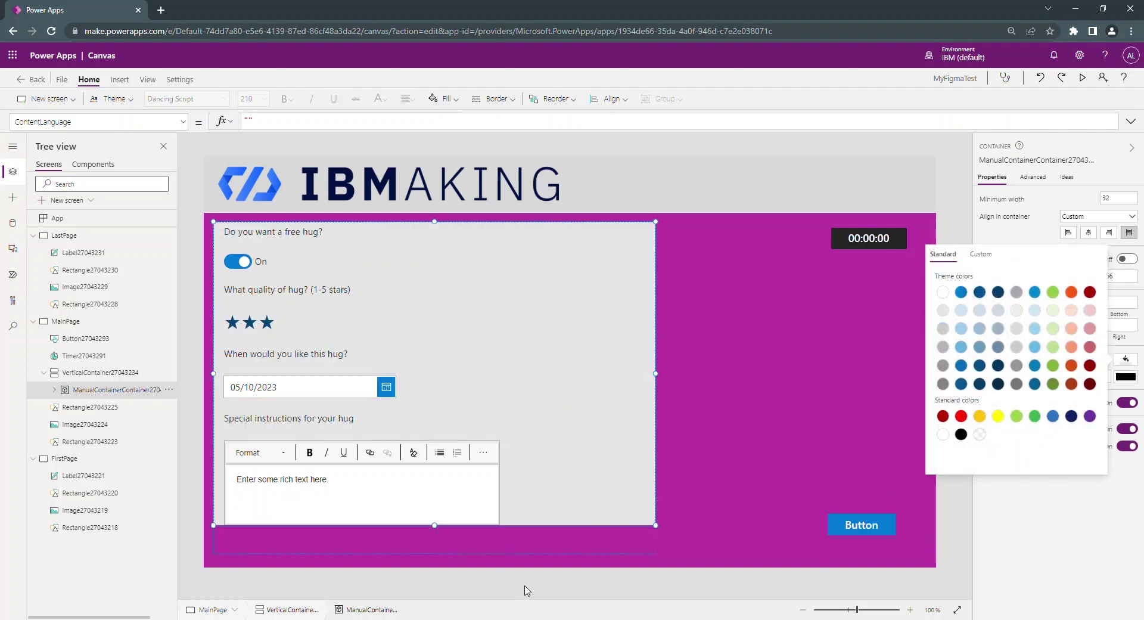
left_click(500, 549)
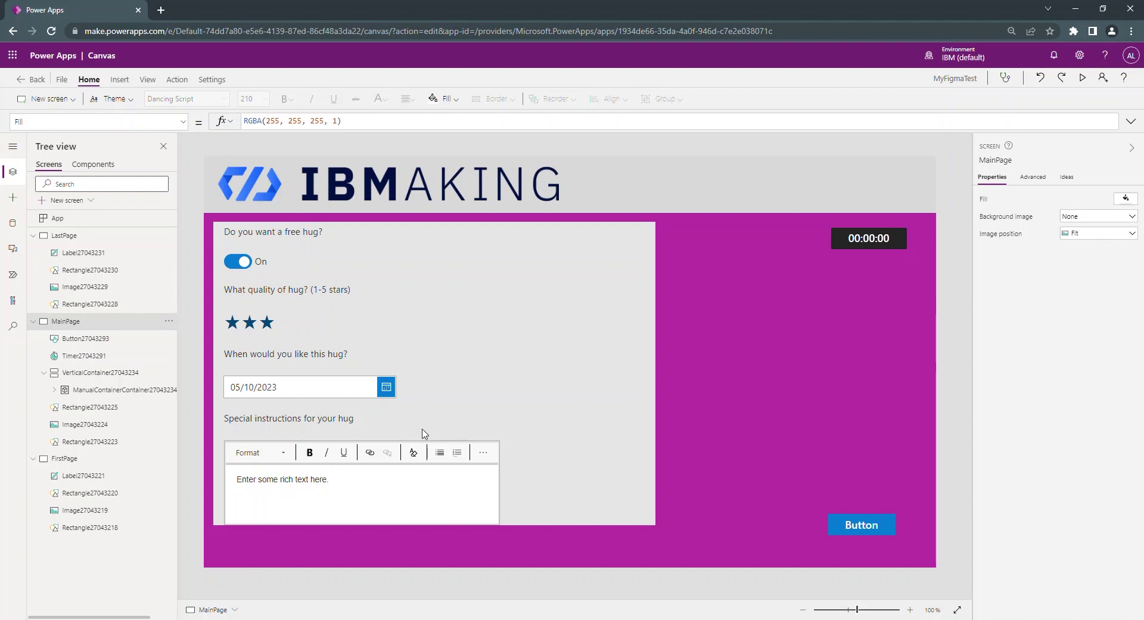
left_click(602, 282)
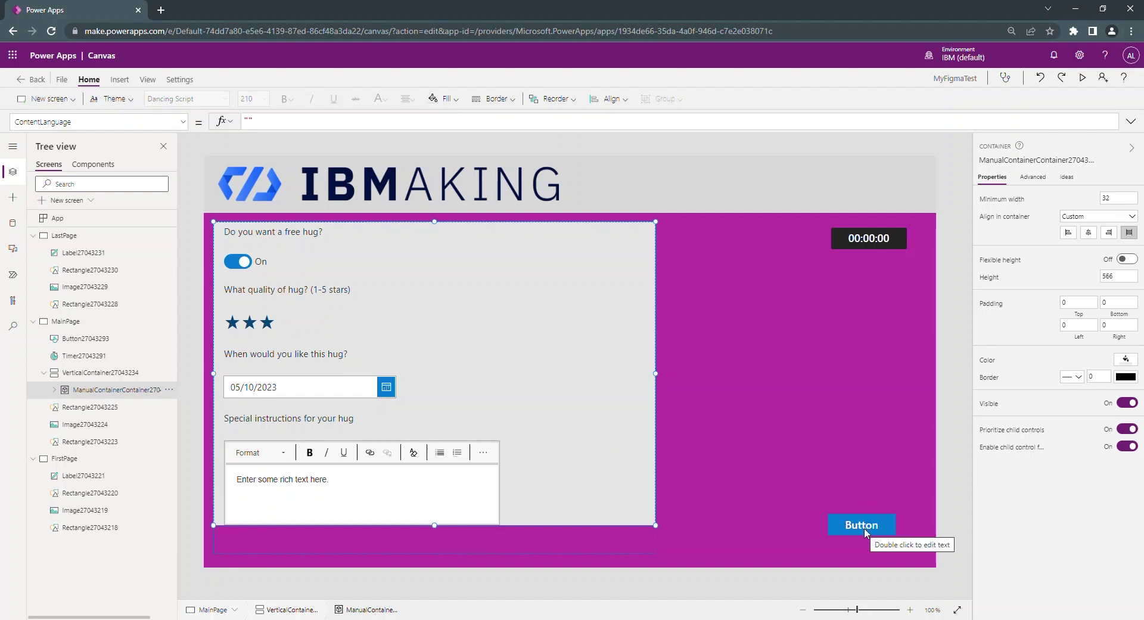
Step: Widen and shorten the LastPage 'Thank You' label to 1122x338 so it fits one line, then shift it down-left
left_click(822, 400)
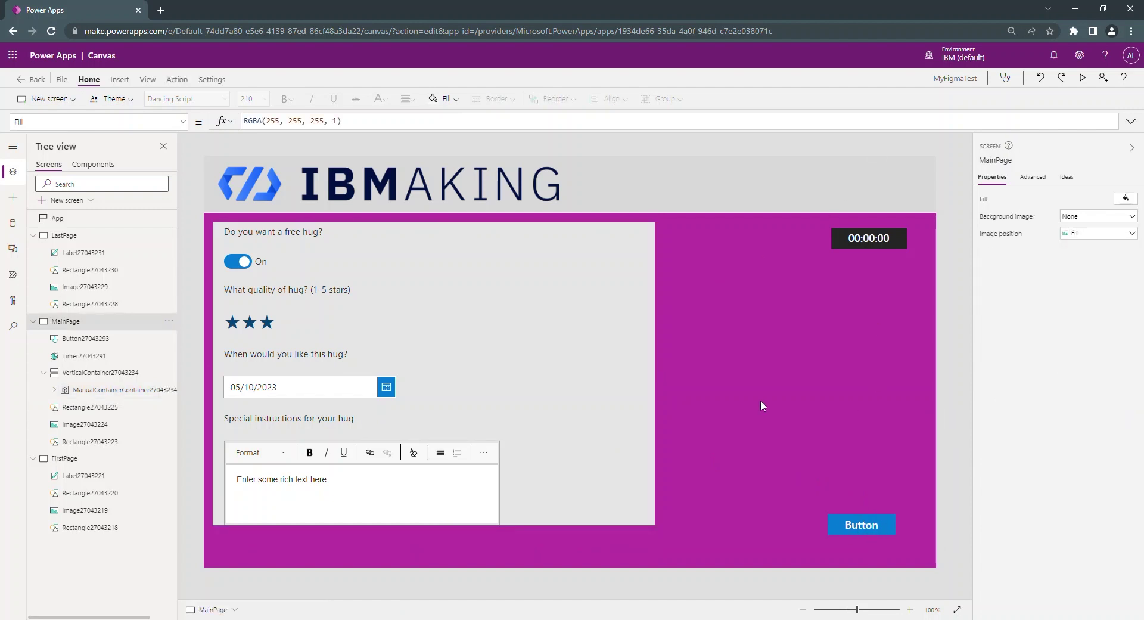
scroll(470, 481, "down", 2, "ctrl")
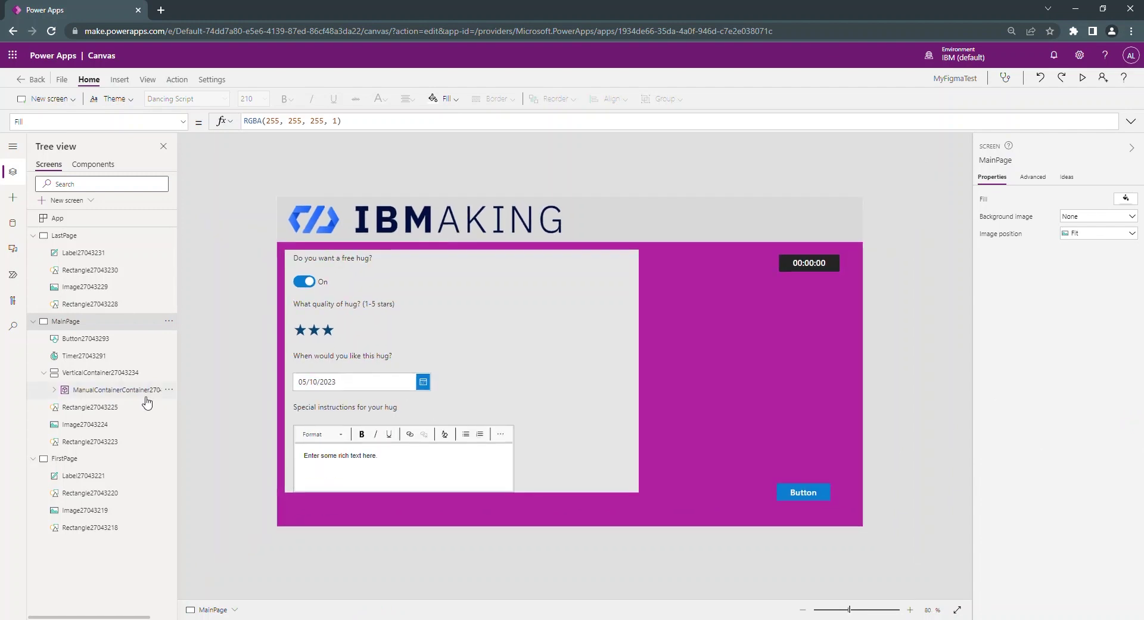
left_click(101, 235)
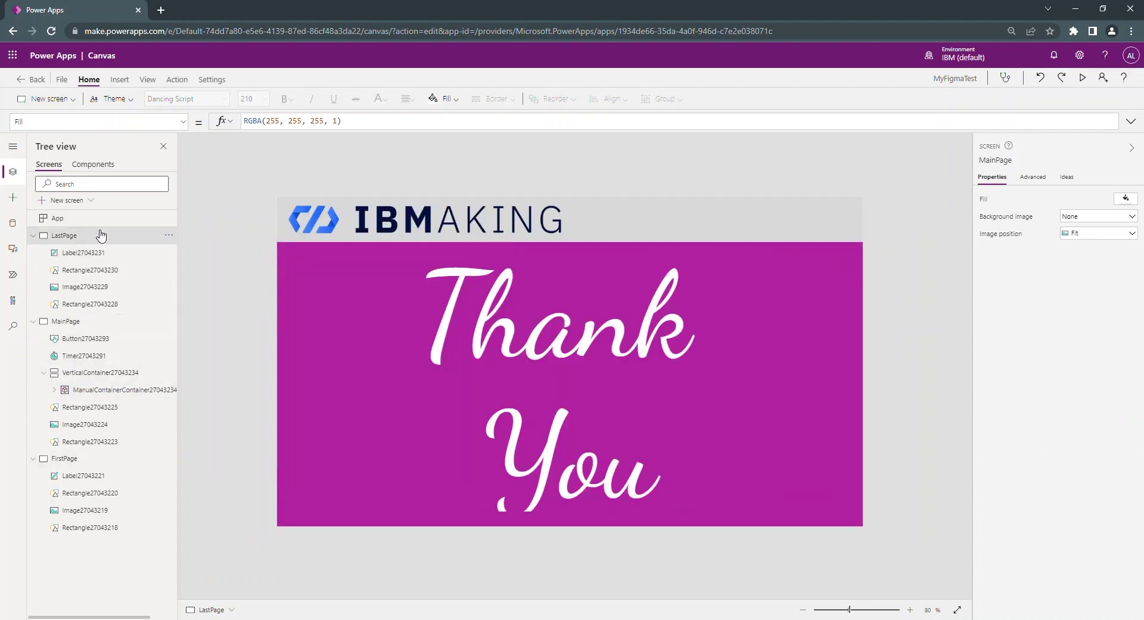
left_click(610, 446)
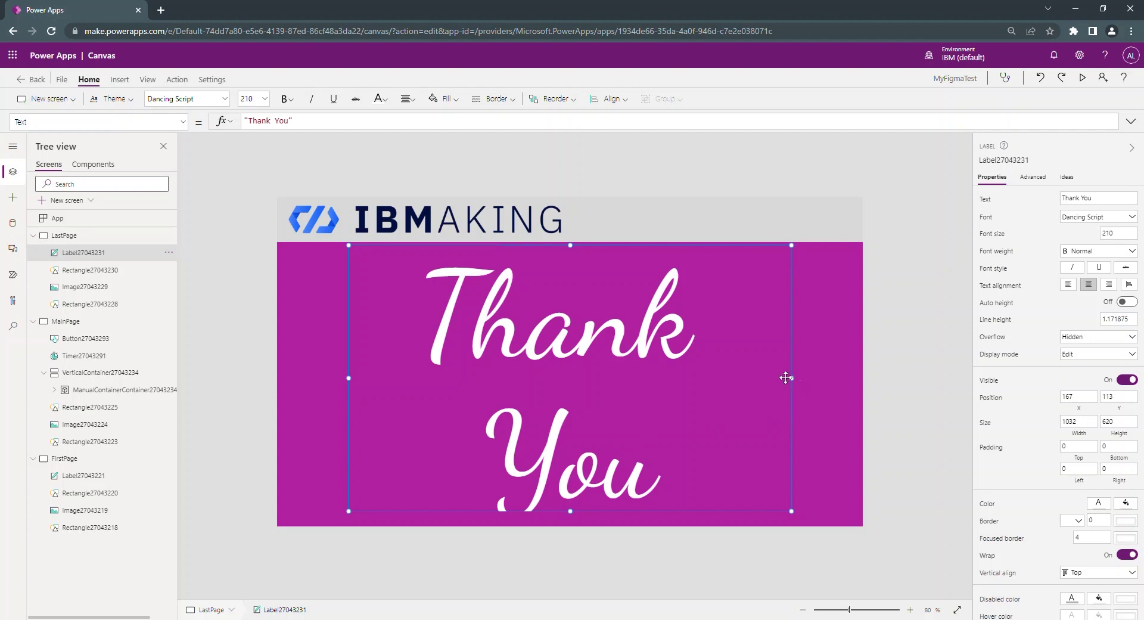
left_click_drag(793, 376, 830, 376)
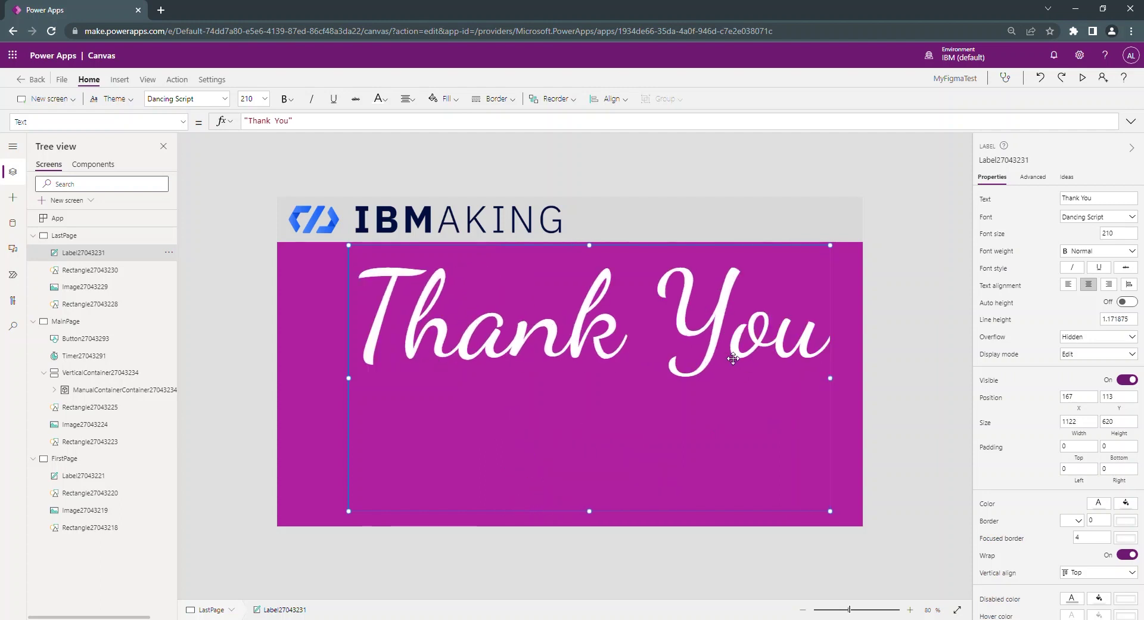
left_click_drag(737, 336, 721, 362)
left_click_drag(571, 527, 605, 405)
left_click_drag(586, 330, 558, 374)
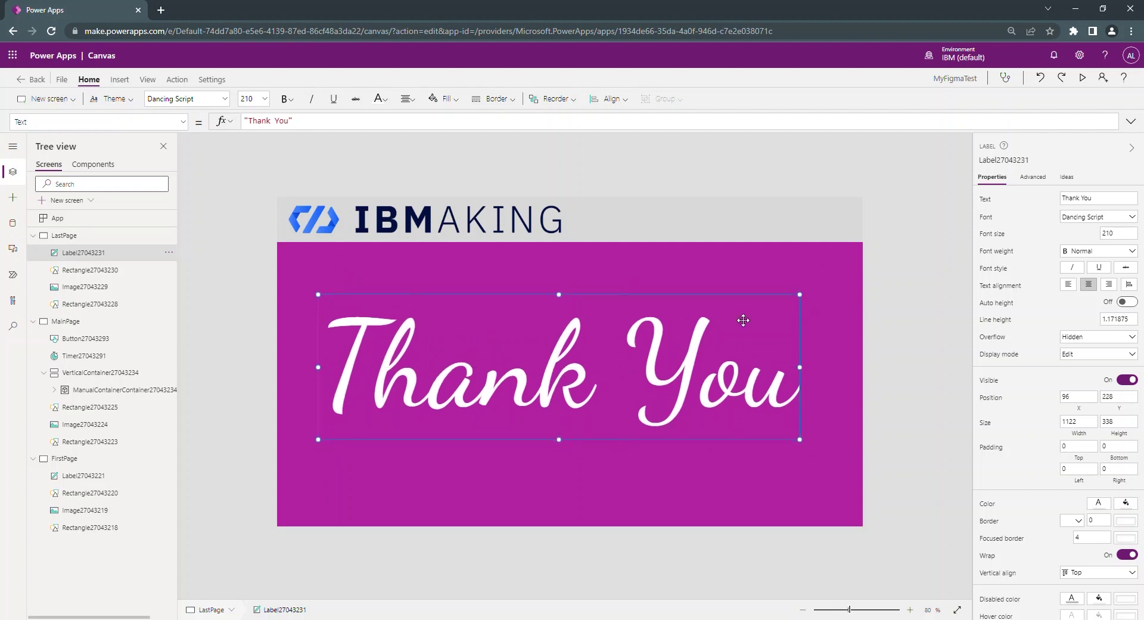
left_click(932, 283)
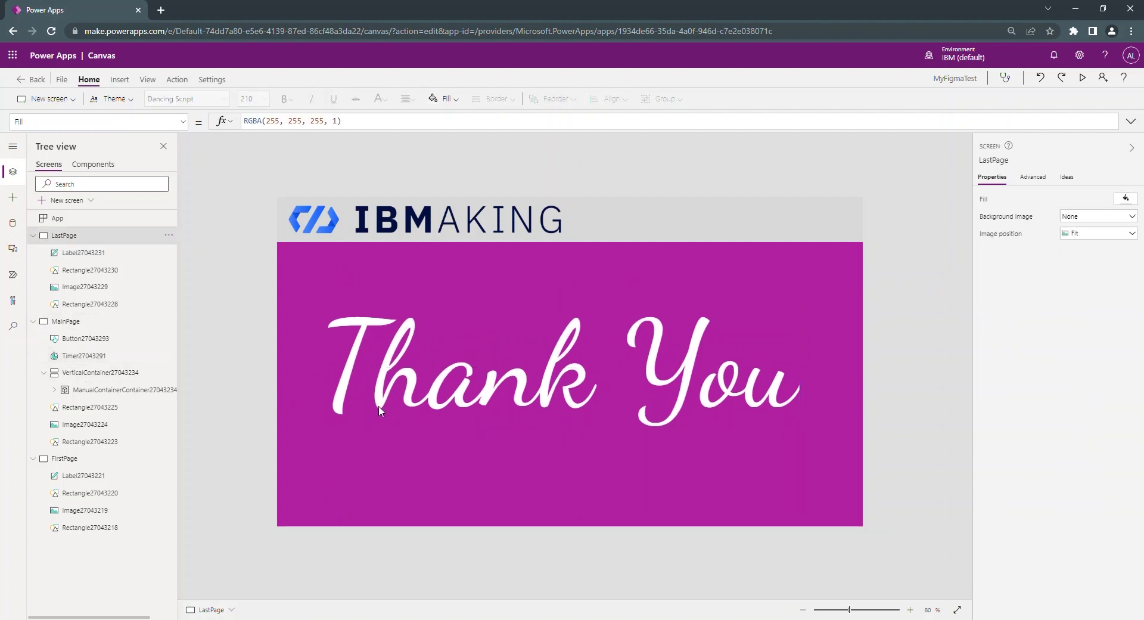